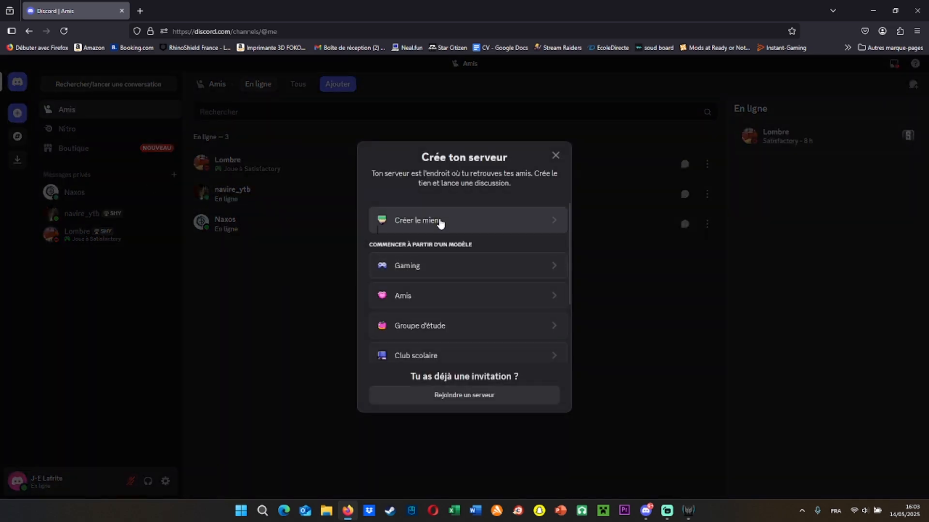
# Create a new server from scratch for a club or community and name it "Serveur tuto".
pyautogui.click(440, 222)
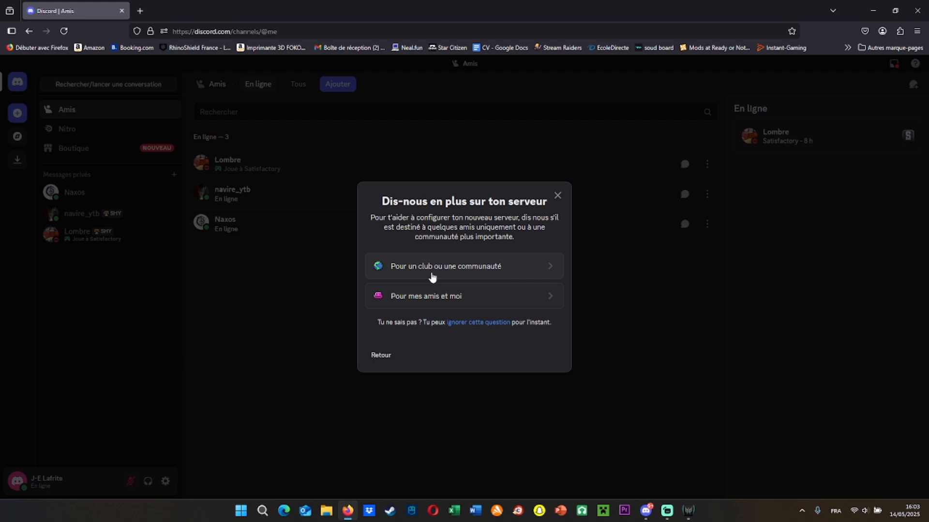
pyautogui.click(432, 276)
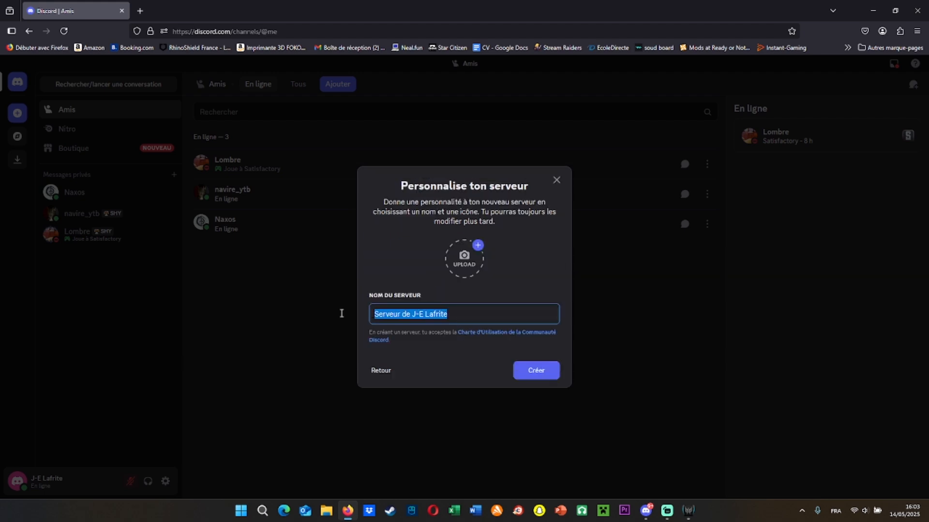
pyautogui.click(457, 312)
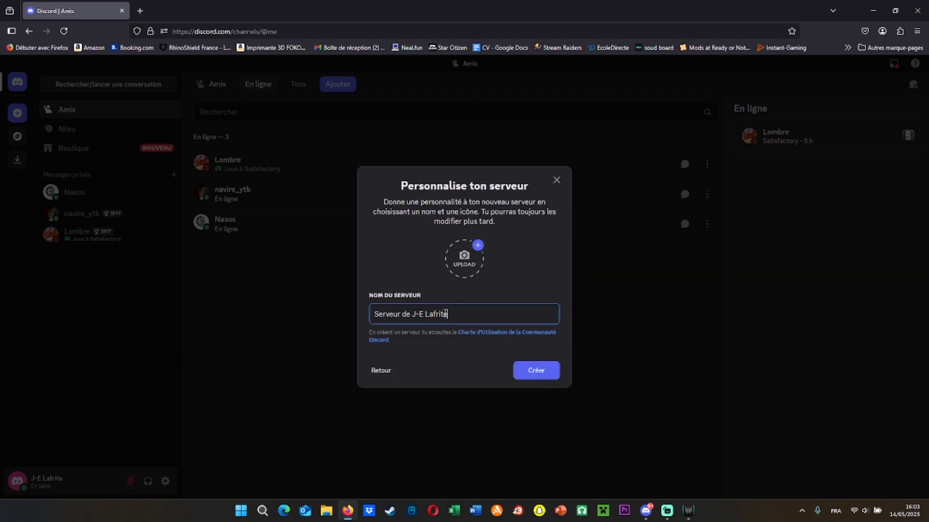
pyautogui.moveTo(445, 314); pyautogui.dragTo(404, 312)
pyautogui.write('tuto')
pyautogui.click(539, 372)
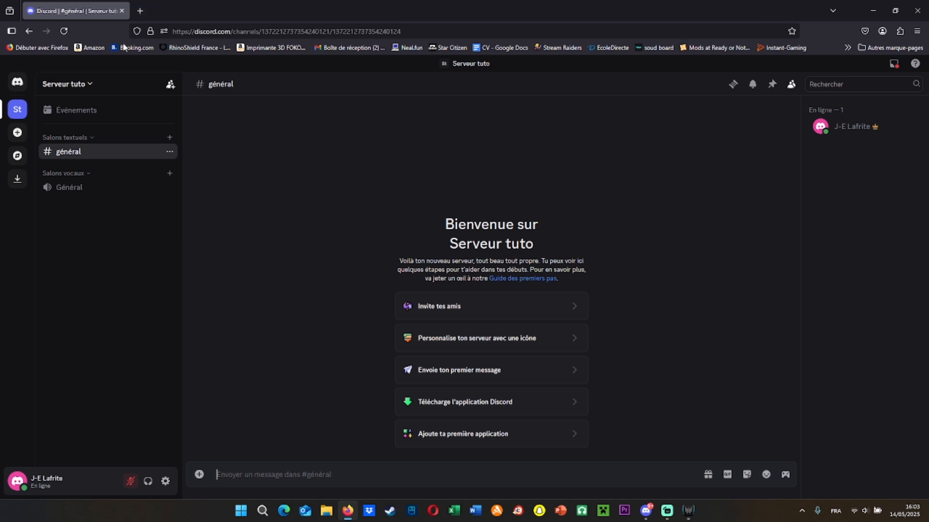
# Send a server invitation to the first friend in the invite list.
pyautogui.click(69, 85)
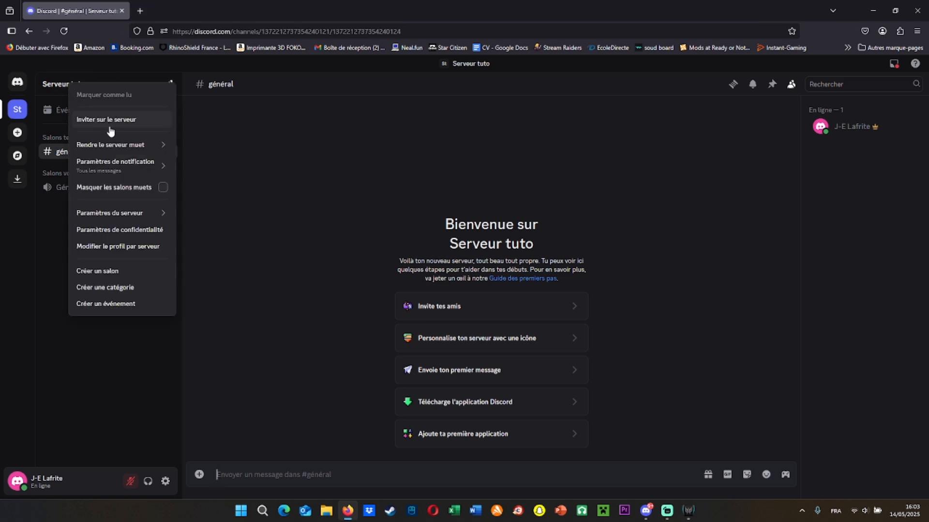
pyautogui.click(111, 127)
pyautogui.click(563, 187)
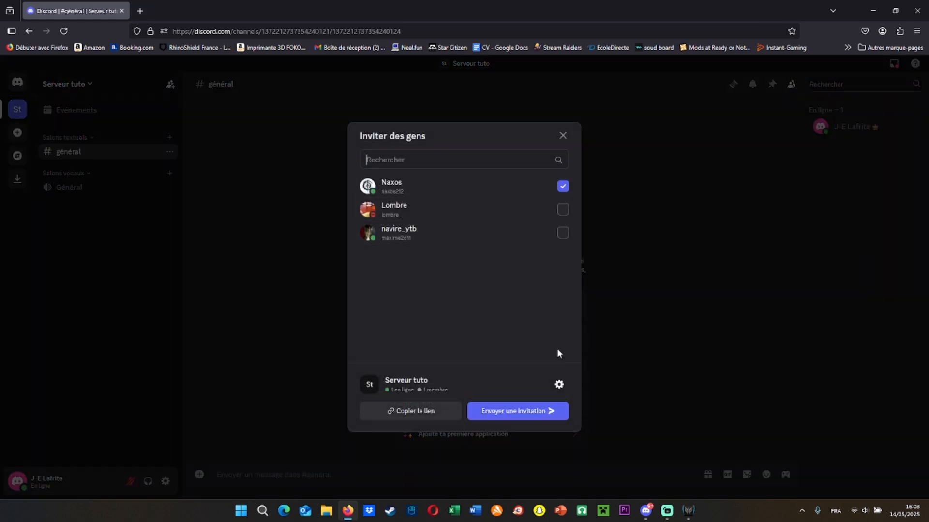
pyautogui.click(529, 410)
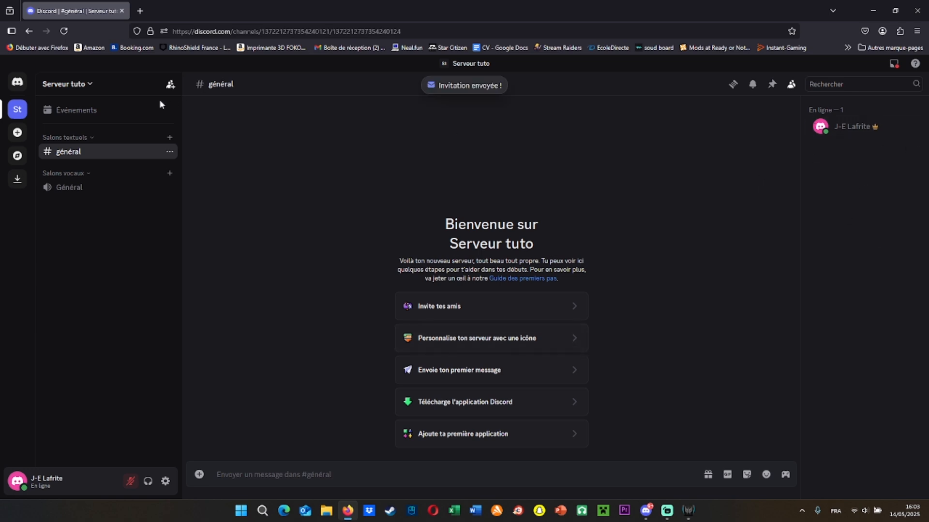
# Create a server role named "fondateur" and give it a red colour.
pyautogui.click(68, 84)
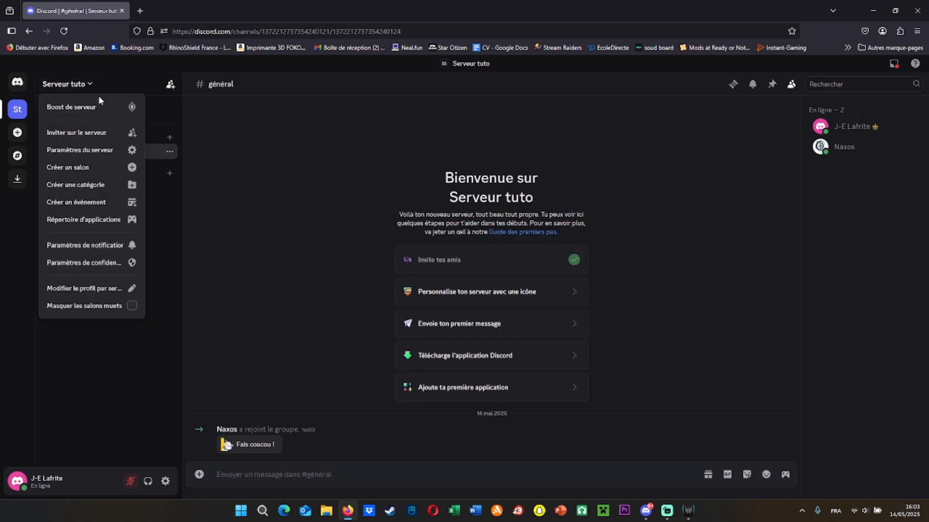
pyautogui.click(109, 152)
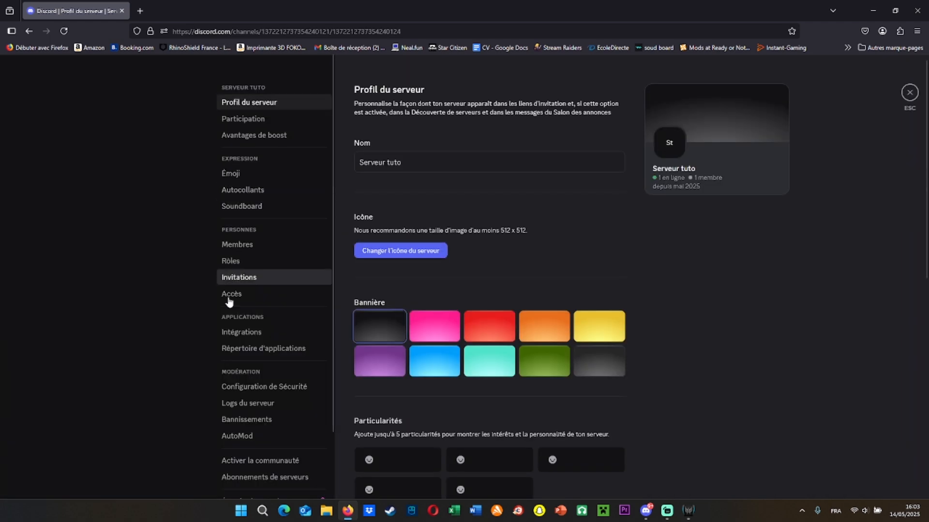
pyautogui.click(239, 263)
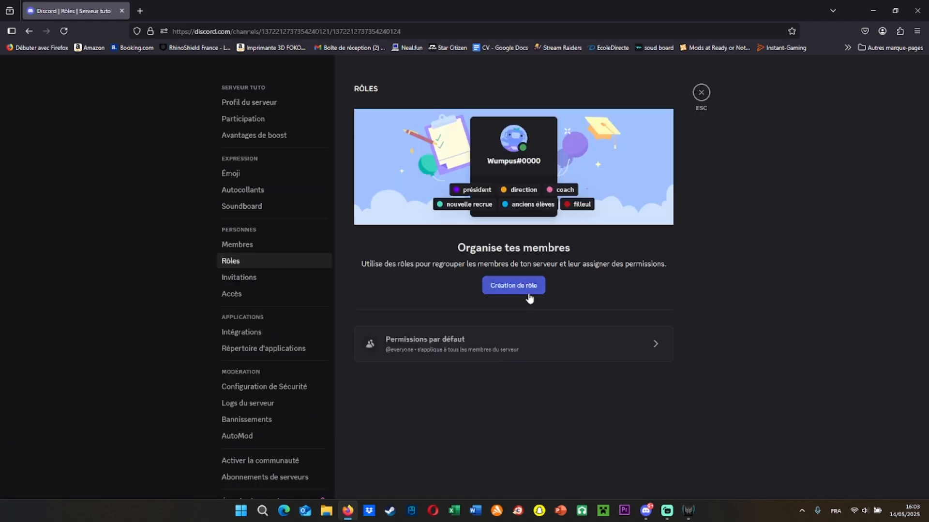
pyautogui.click(527, 290)
pyautogui.tripleClick(576, 168)
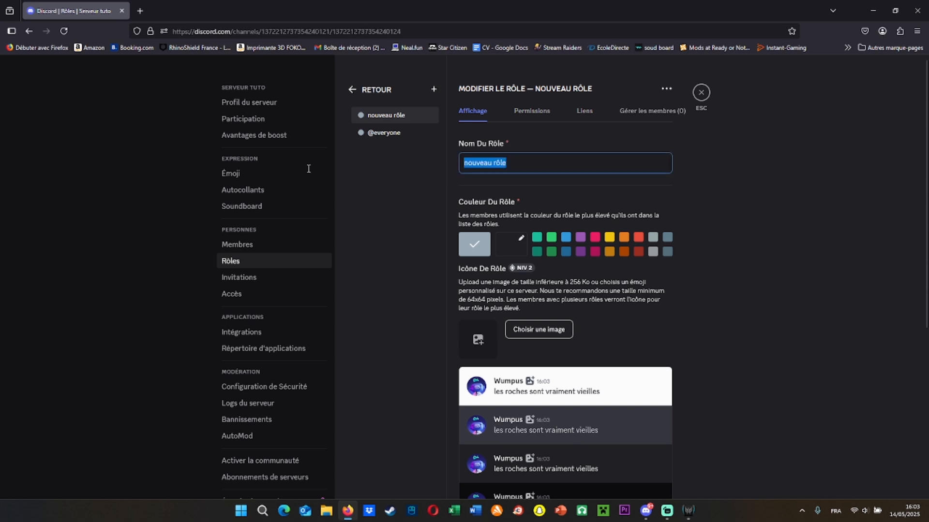
pyautogui.write('fondateur')
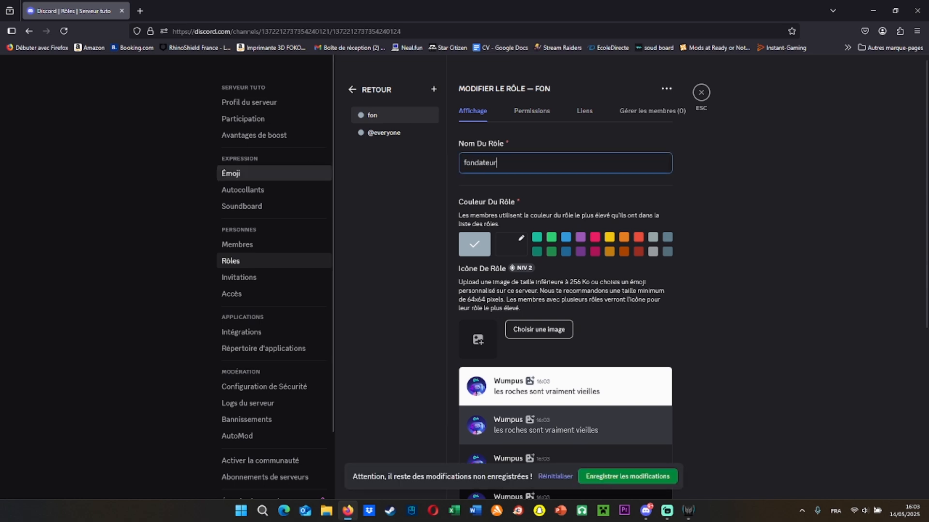
pyautogui.scroll(5, 694, 146)
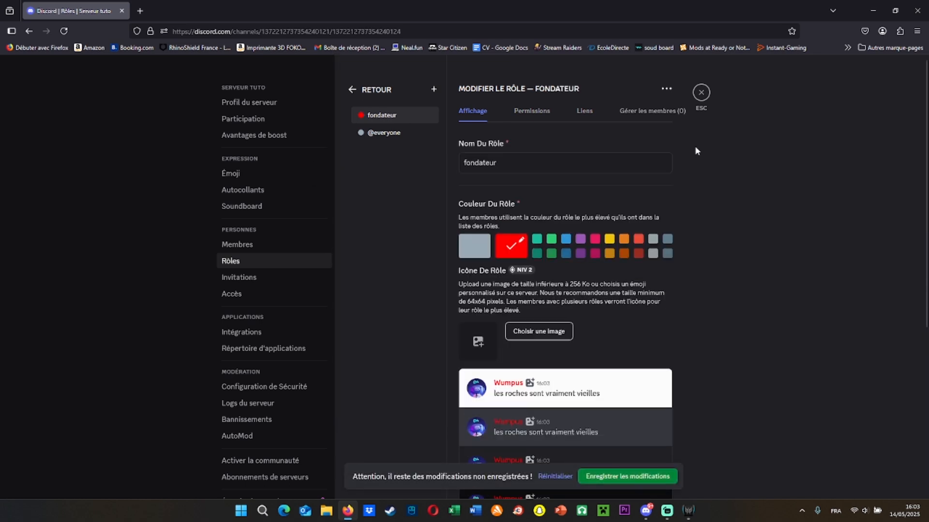
# Add both server members to the fondateur role.
pyautogui.click(677, 115)
pyautogui.click(632, 143)
pyautogui.click(412, 295)
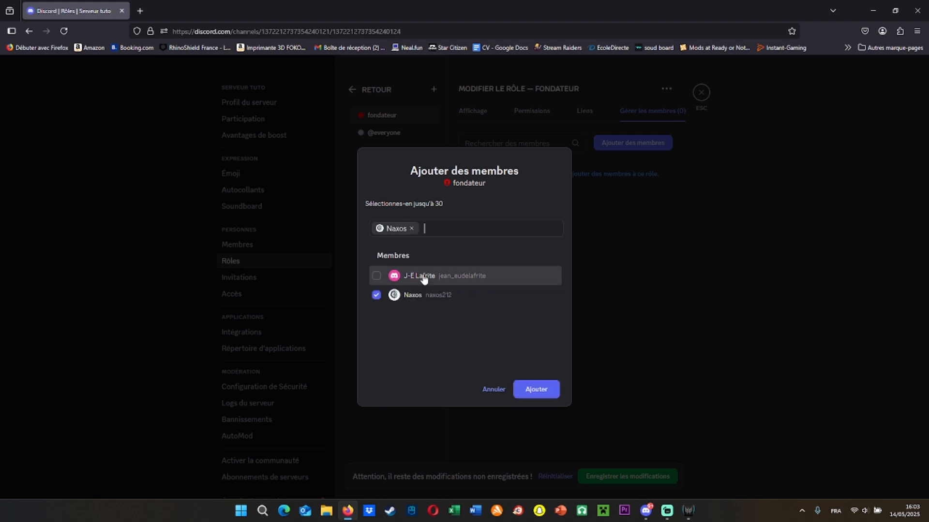
pyautogui.click(423, 277)
pyautogui.click(535, 389)
# Grant the fondateur role the Administrateur permission, save the changes and leave the server settings.
pyautogui.click(536, 112)
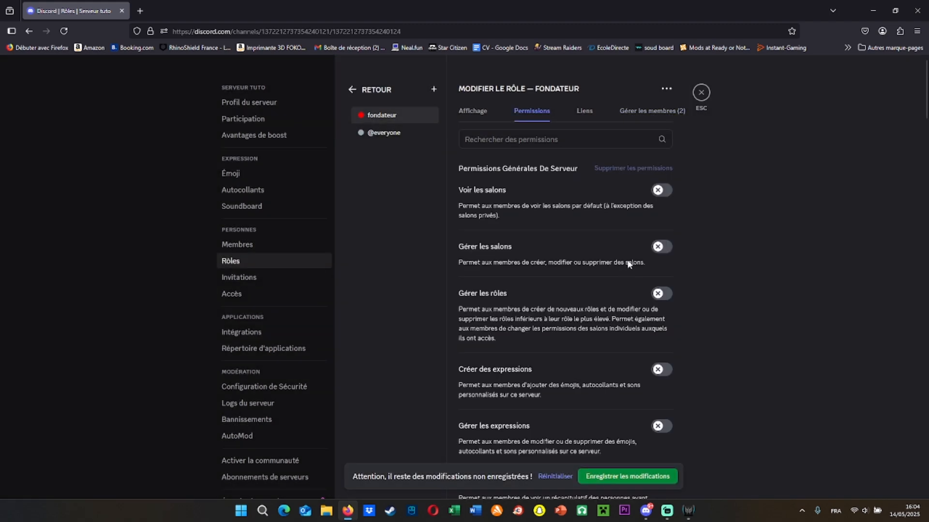
pyautogui.scroll(-15, 629, 264)
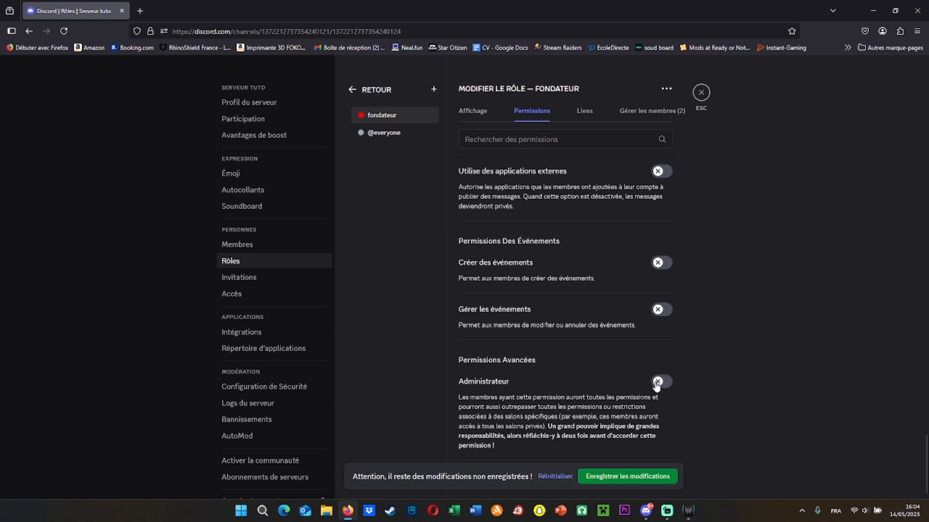
pyautogui.click(662, 382)
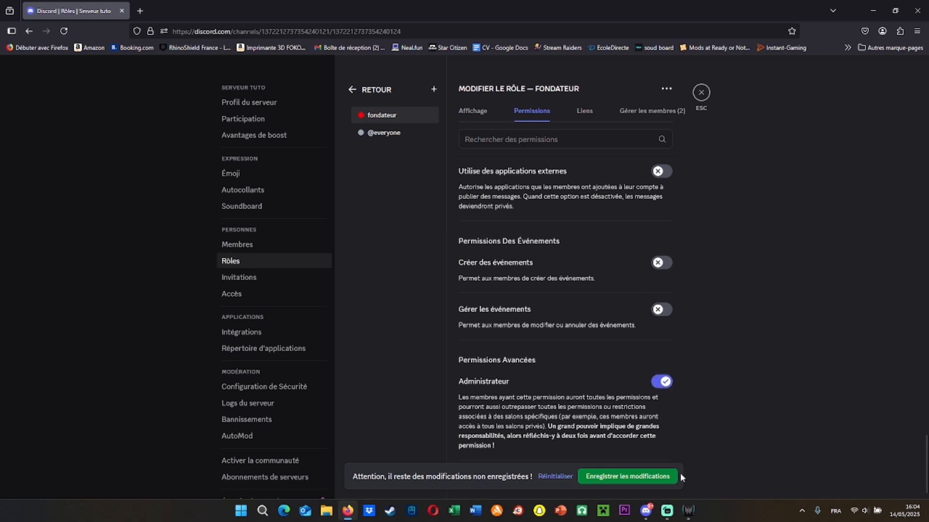
pyautogui.click(655, 484)
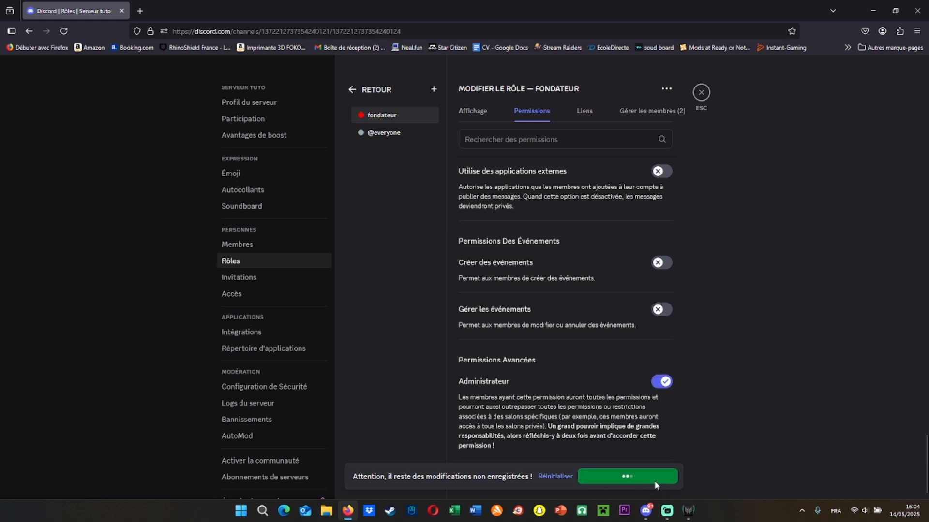
pyautogui.click(701, 92)
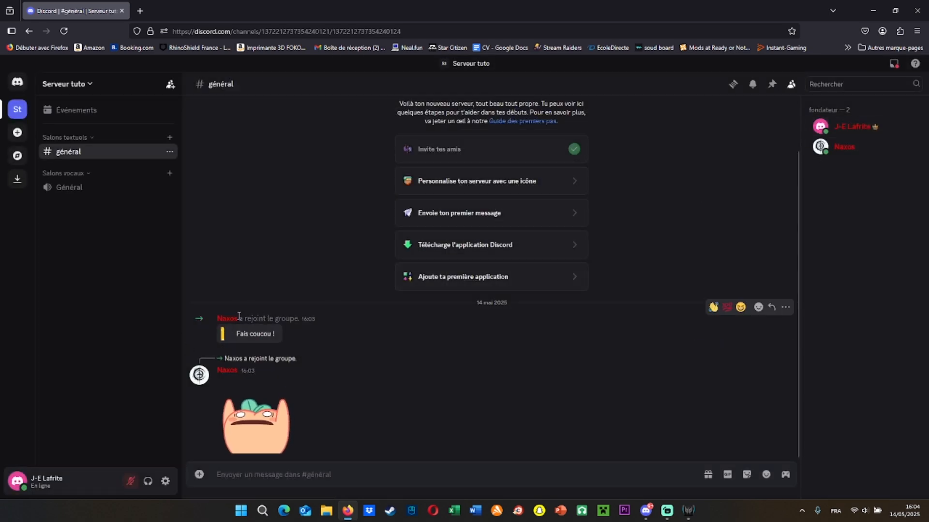
# Greet the newly joined member in #général with the suggested wave sticker.
pyautogui.click(249, 335)
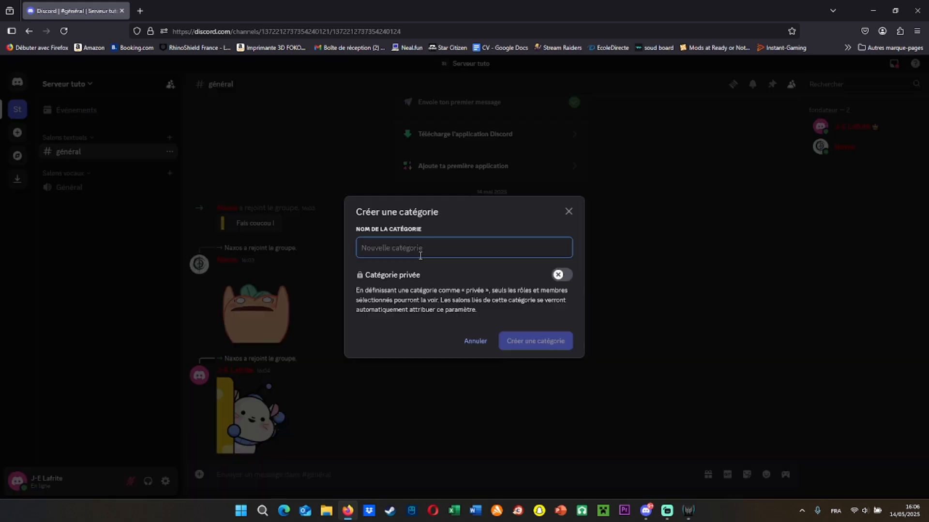
# Create a private category named "administration" without adding any extra members or roles.
pyautogui.write('admi')
pyautogui.press('BackSpace')
pyautogui.press('BackSpace')
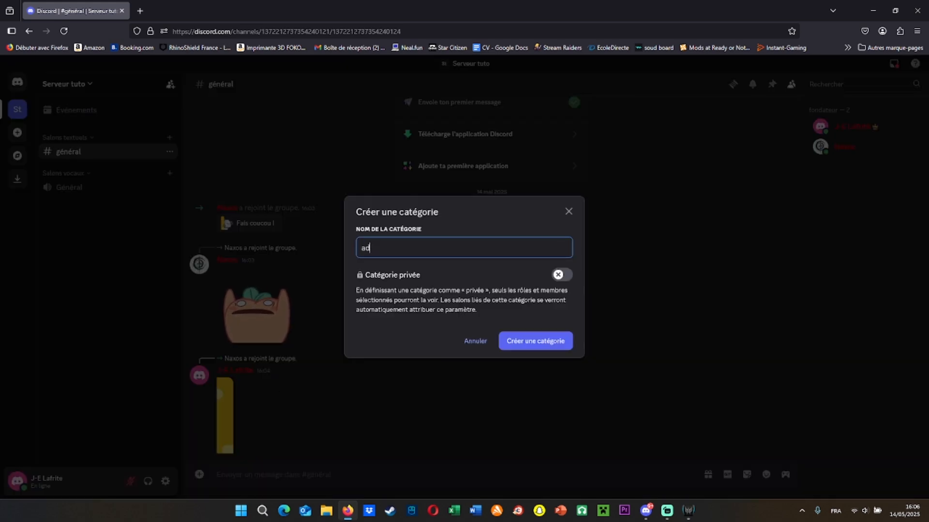
pyautogui.write('ministration')
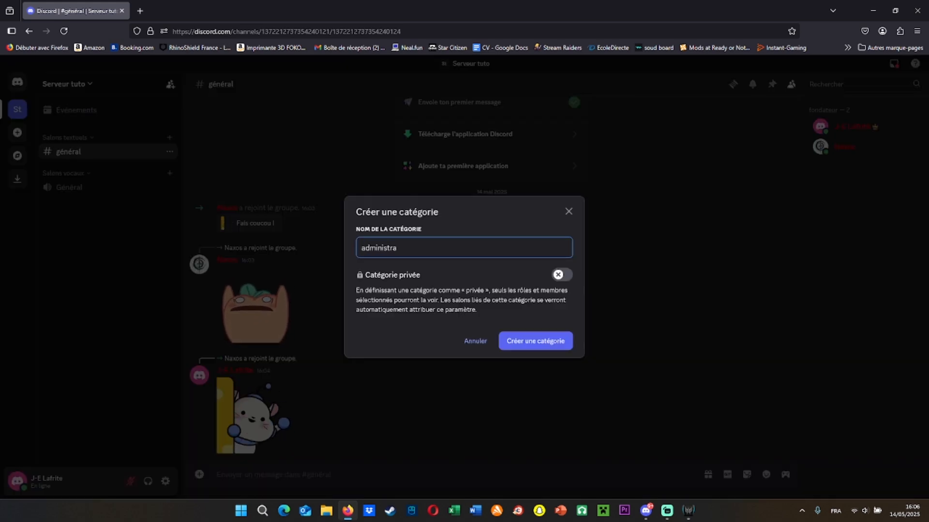
pyautogui.click(562, 274)
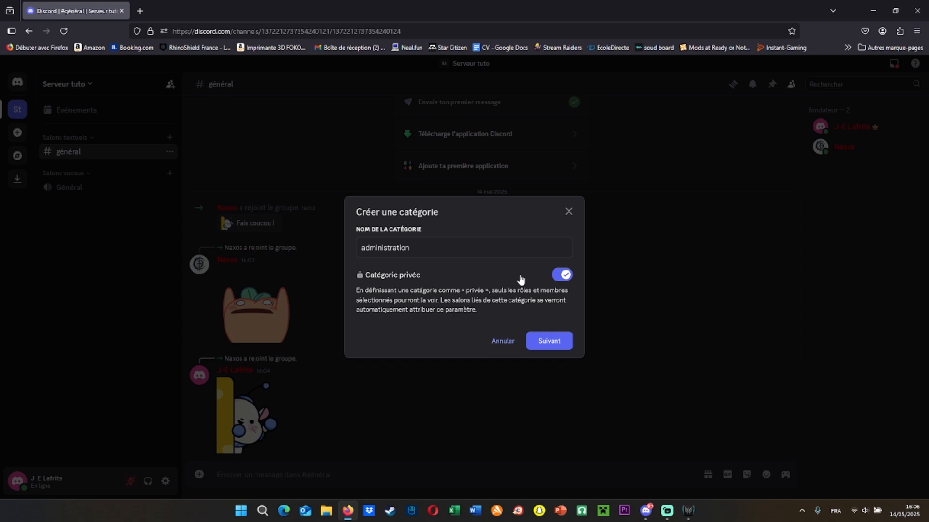
pyautogui.click(559, 347)
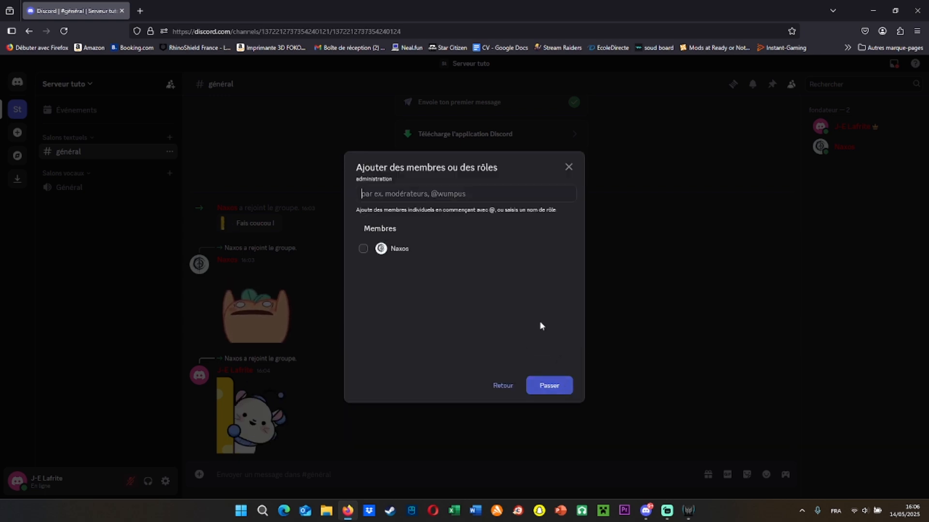
pyautogui.click(545, 390)
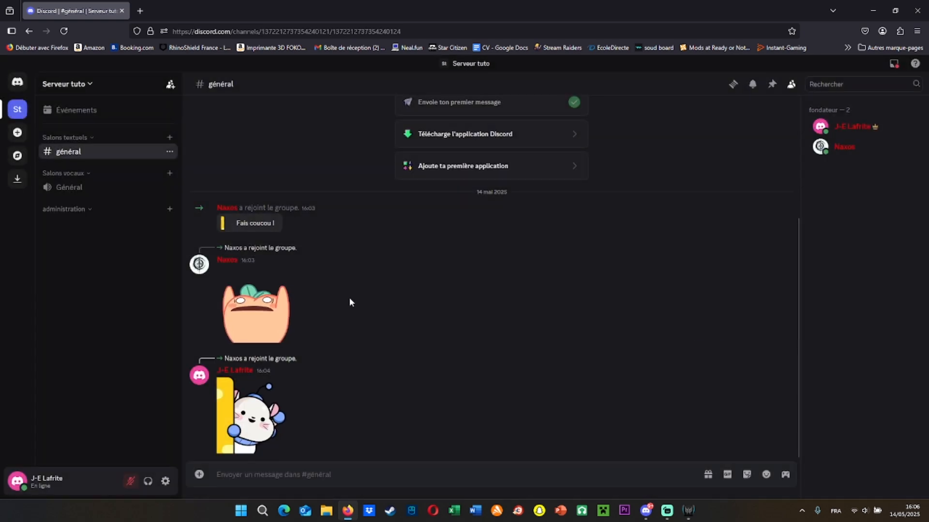
# Create a text channel named "général" in the administration category.
pyautogui.click(170, 209)
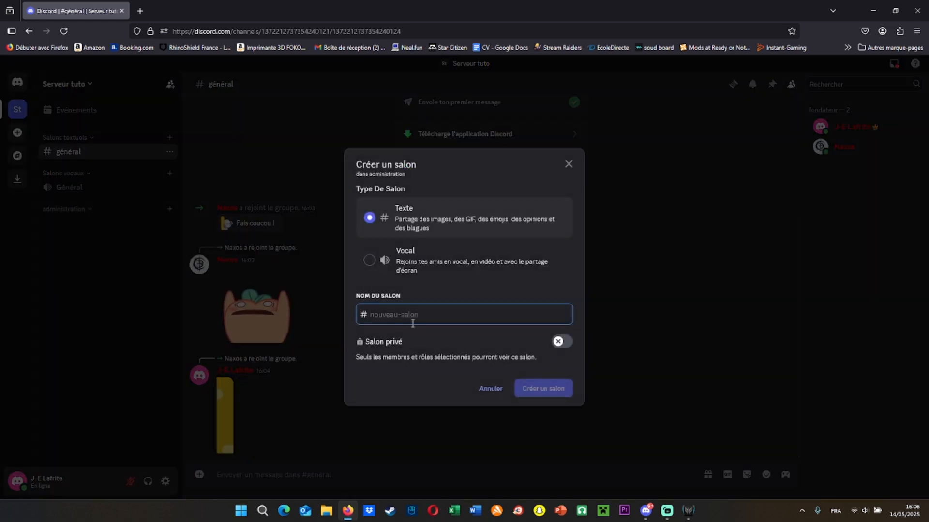
pyautogui.write('gé')
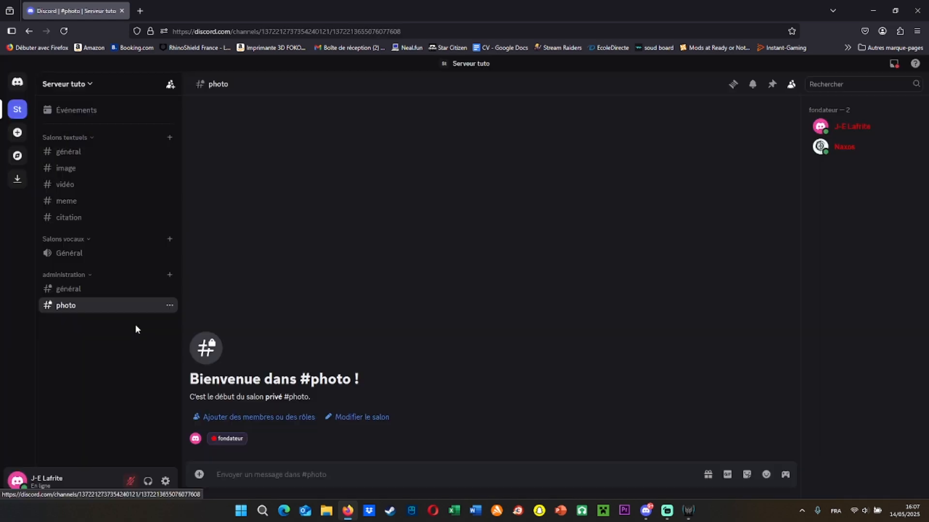
# Create a voice channel named "voc 1" in the administration category.
pyautogui.click(169, 275)
pyautogui.click(426, 264)
pyautogui.click(429, 316)
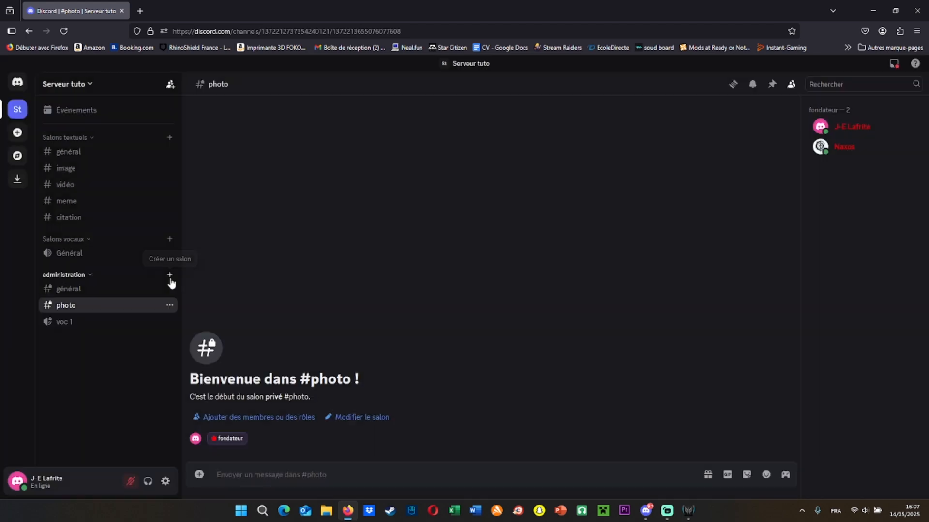
# Create a second voice channel in the administration category, named "voc 2".
pyautogui.click(169, 275)
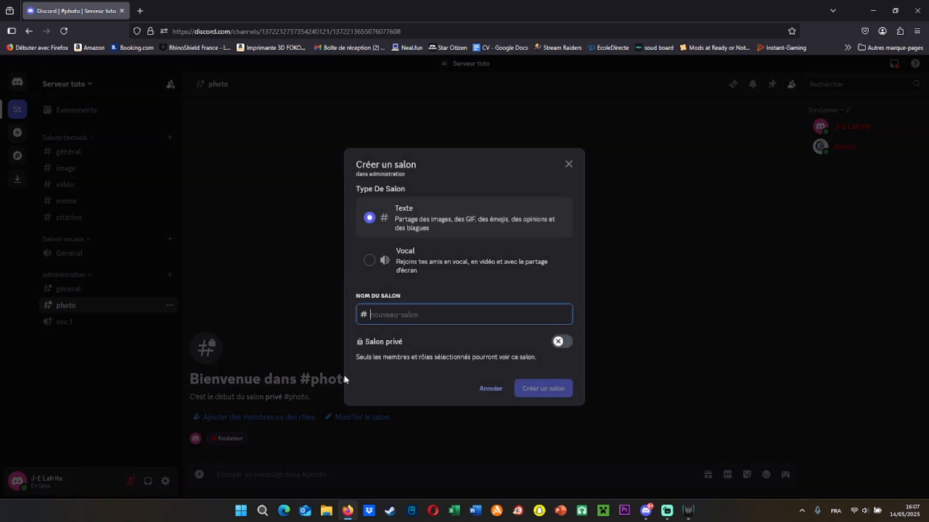
pyautogui.click(379, 262)
pyautogui.write('voc 2')
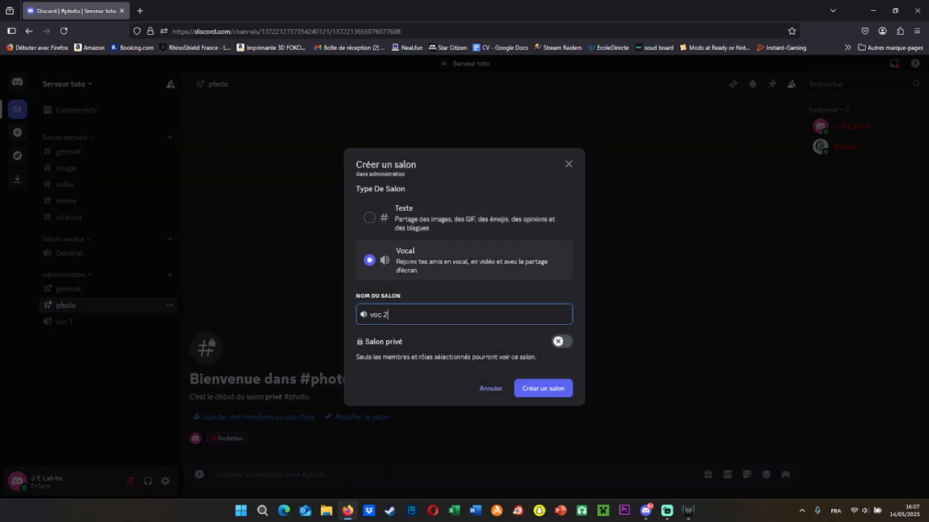
pyautogui.press('Return')
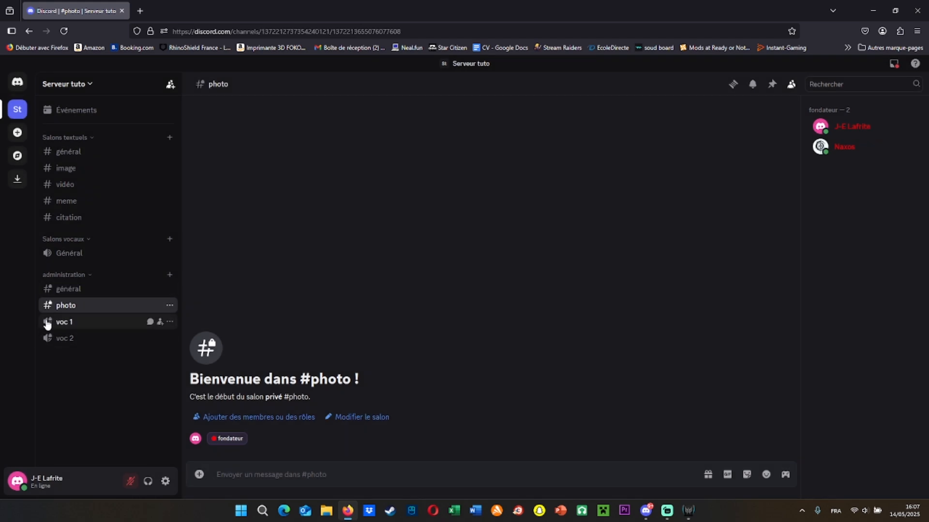
# Create a server role named "staff" with the custom colour #000000.
pyautogui.click(73, 85)
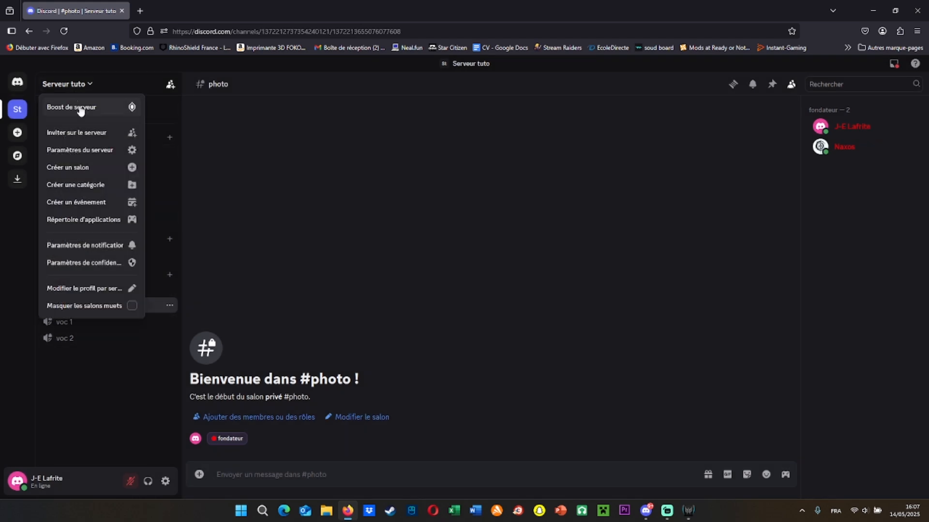
pyautogui.click(101, 147)
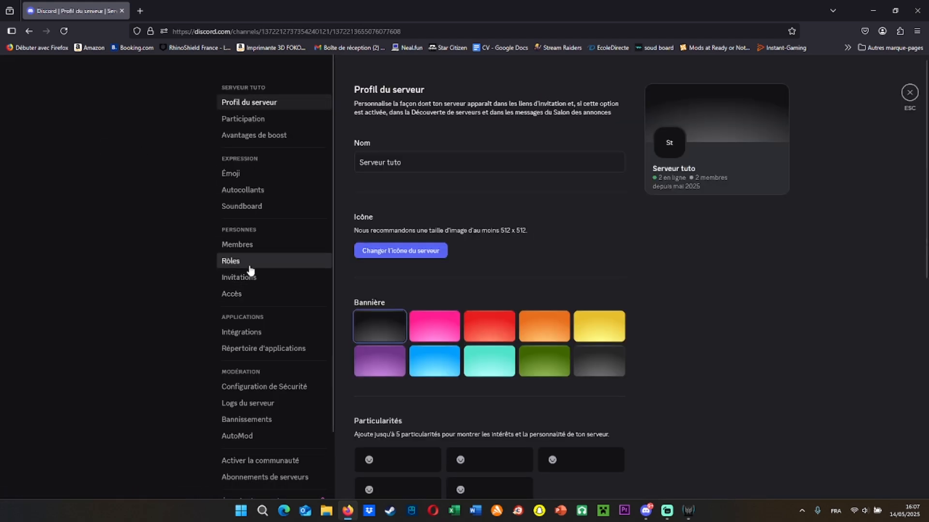
pyautogui.click(246, 261)
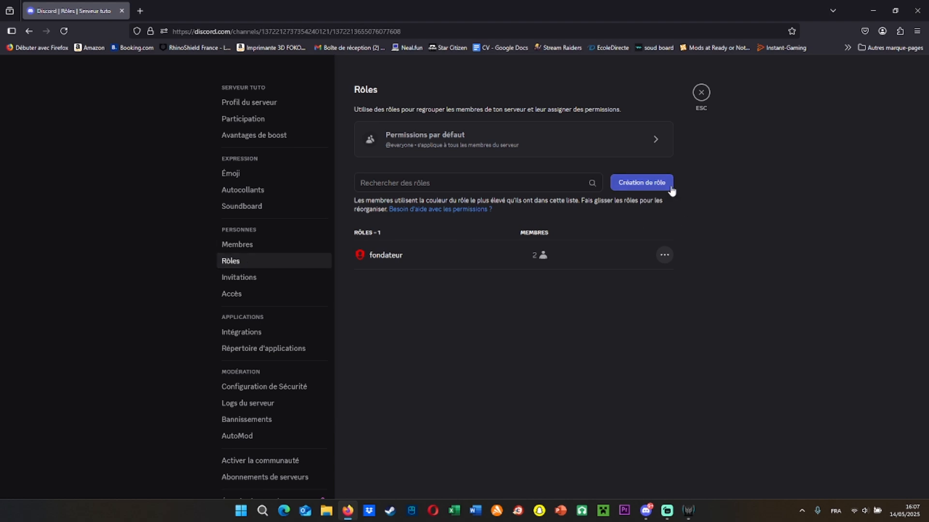
pyautogui.click(639, 182)
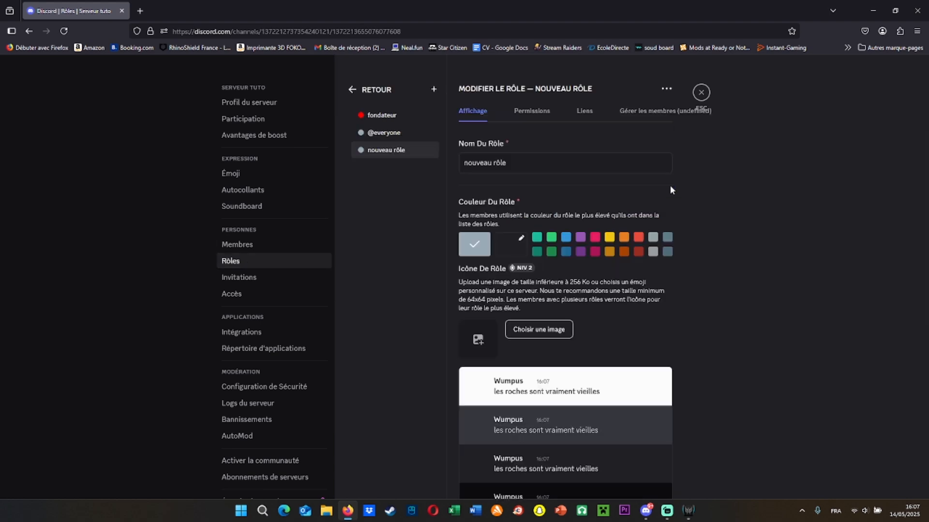
pyautogui.click(511, 244)
pyautogui.click(537, 307)
pyautogui.moveTo(537, 311); pyautogui.dragTo(538, 320)
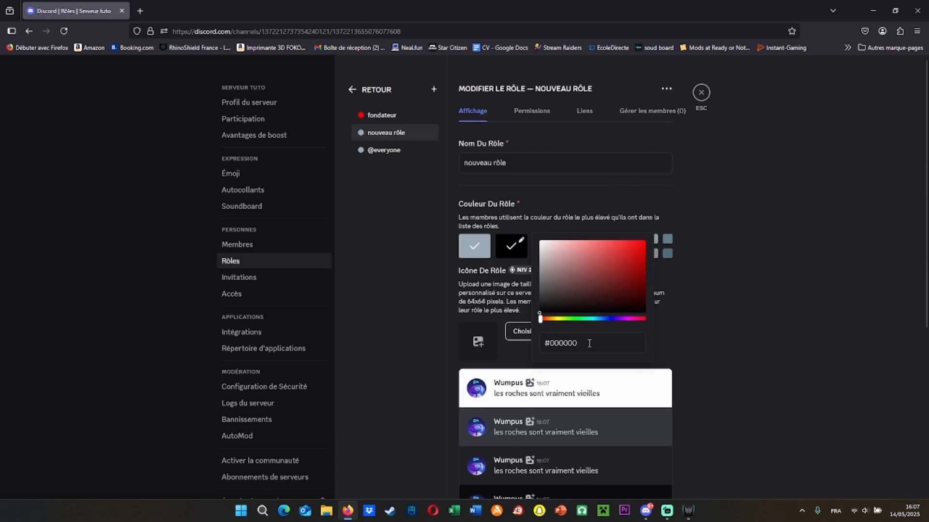
pyautogui.click(747, 307)
pyautogui.moveTo(537, 162); pyautogui.dragTo(367, 136)
pyautogui.write('staff')
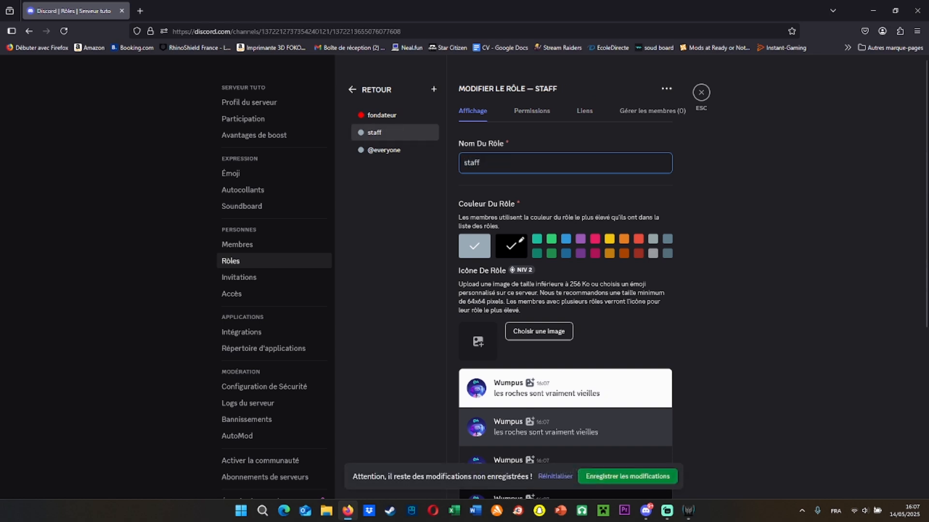
# Save the staff role and assign it to both server members.
pyautogui.click(623, 116)
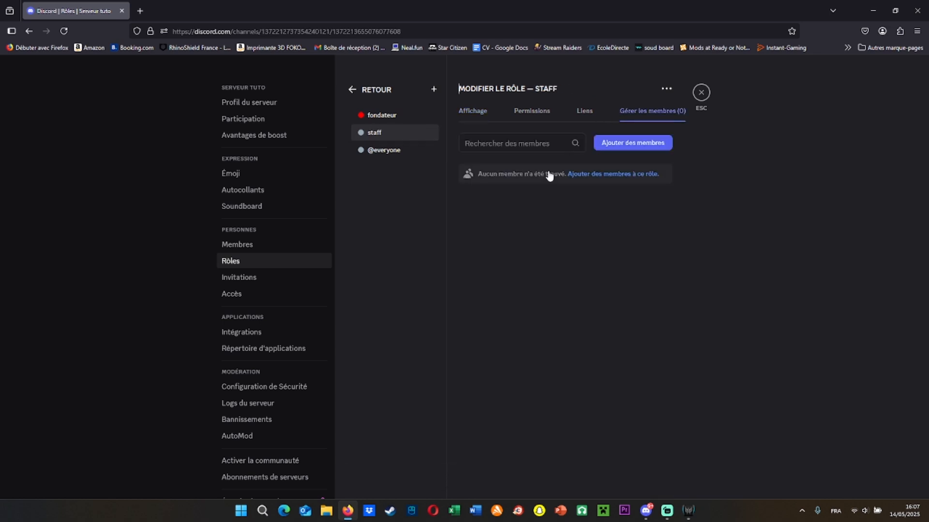
pyautogui.click(612, 144)
pyautogui.click(448, 274)
pyautogui.click(464, 294)
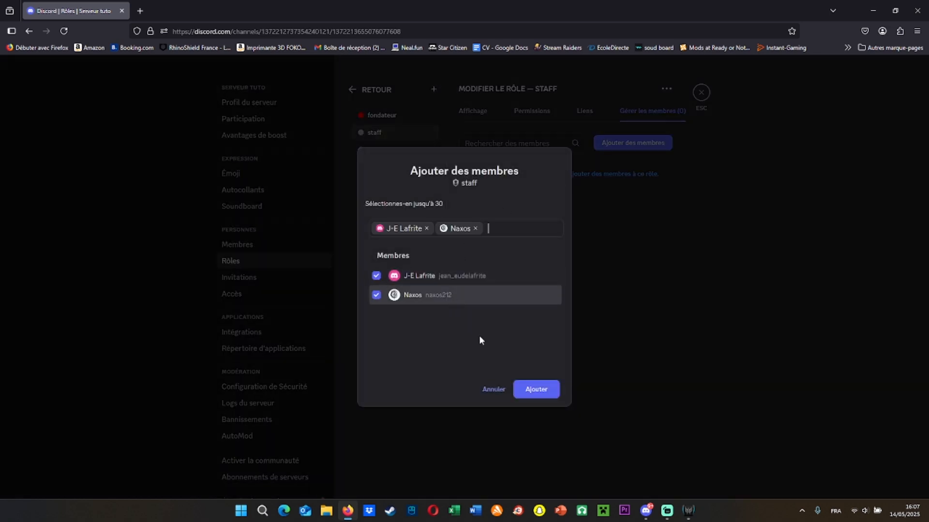
pyautogui.click(534, 388)
pyautogui.click(700, 92)
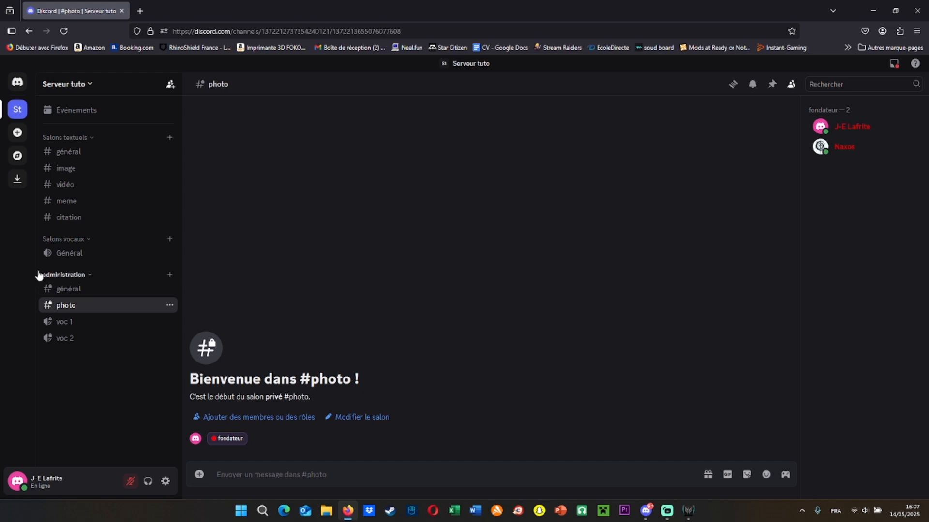
# Give the staff role access to the private administration category.
pyautogui.rightClick(82, 274)
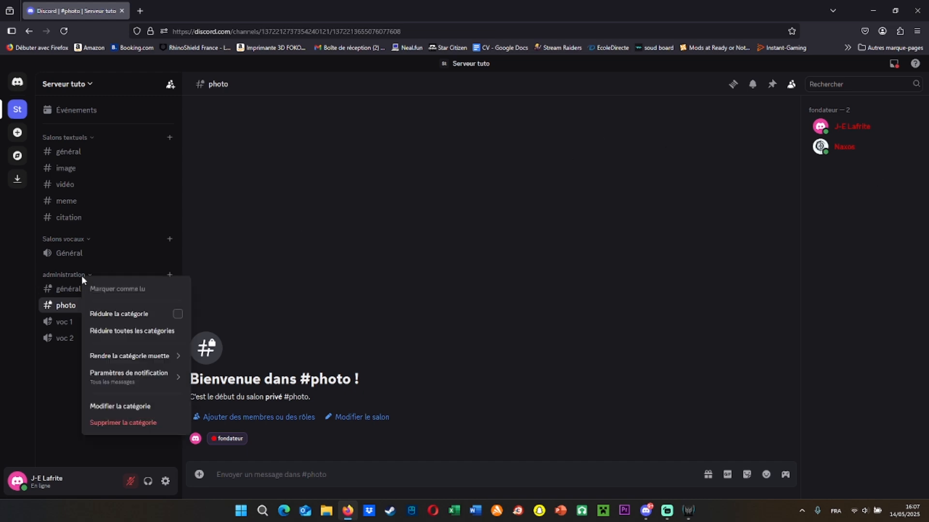
pyautogui.click(130, 410)
pyautogui.click(268, 120)
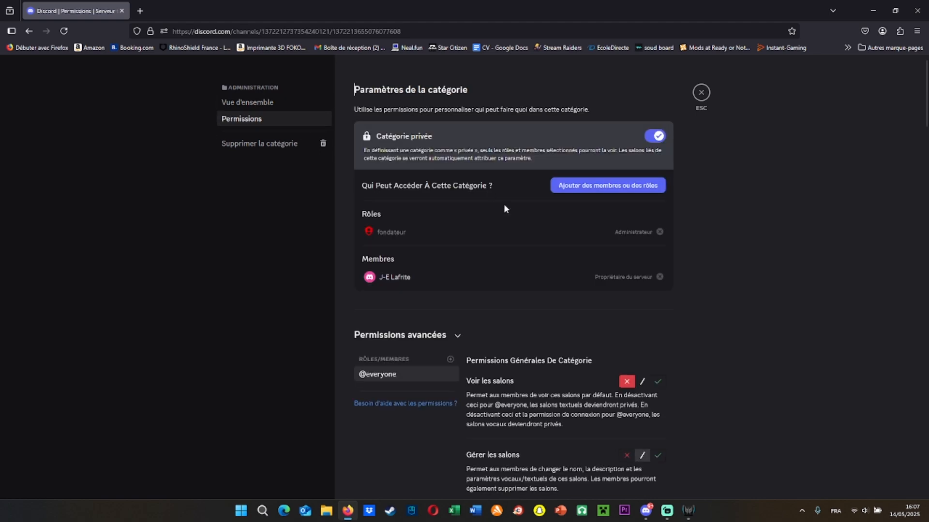
pyautogui.click(630, 191)
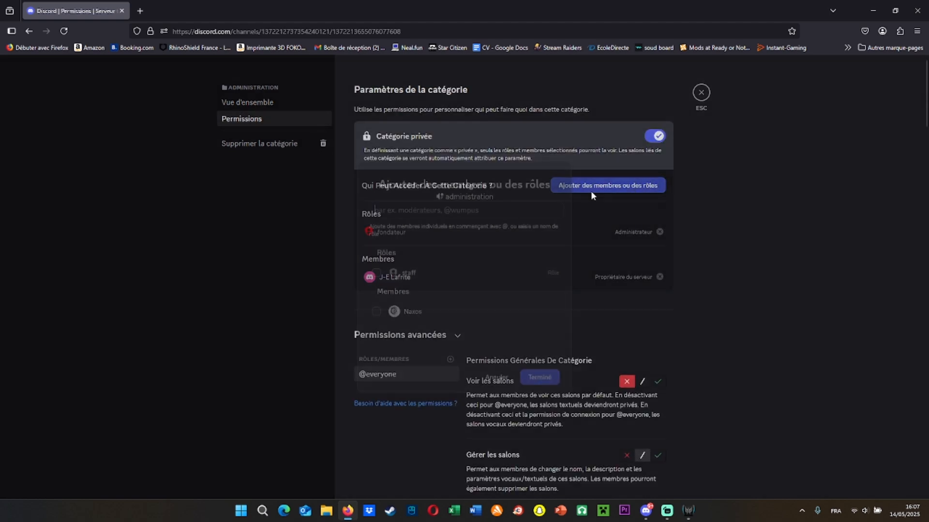
pyautogui.click(442, 280)
pyautogui.click(540, 379)
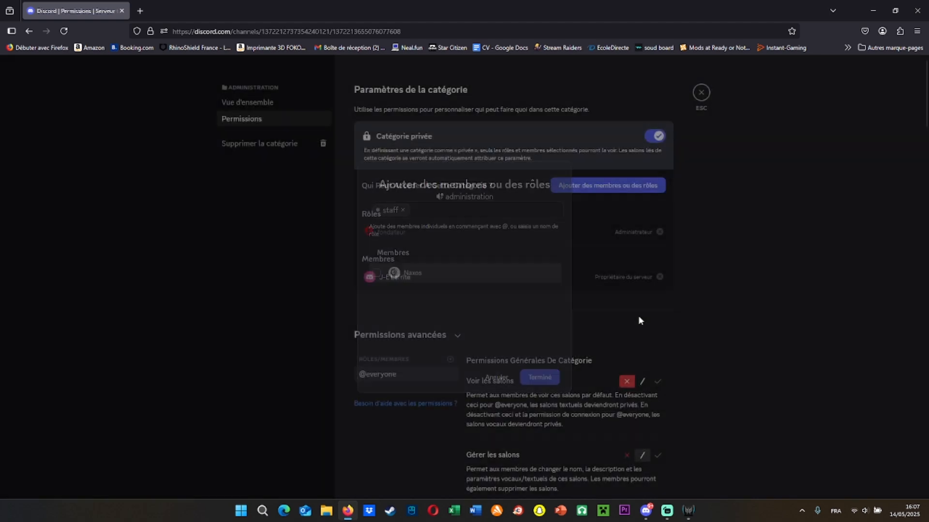
pyautogui.press('Escape')
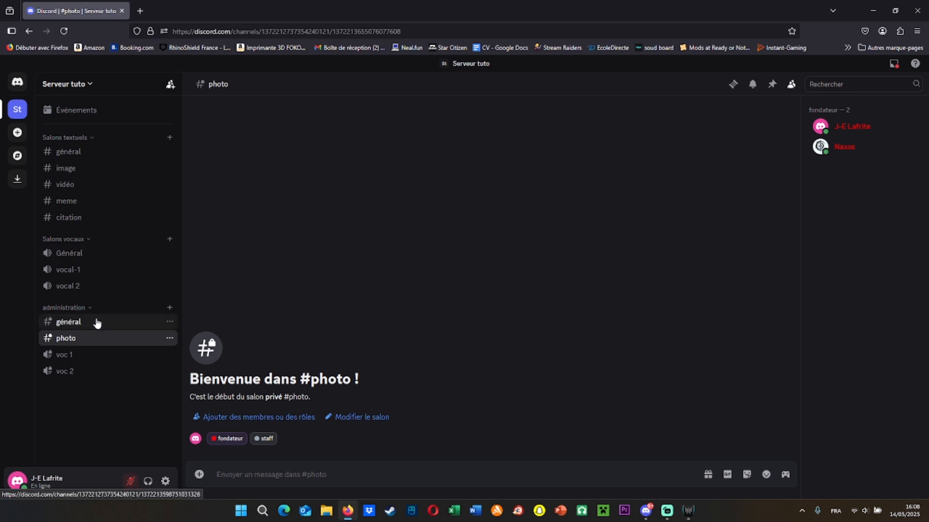
# Create a public category named "acceuil".
pyautogui.rightClick(60, 404)
pyautogui.click(72, 456)
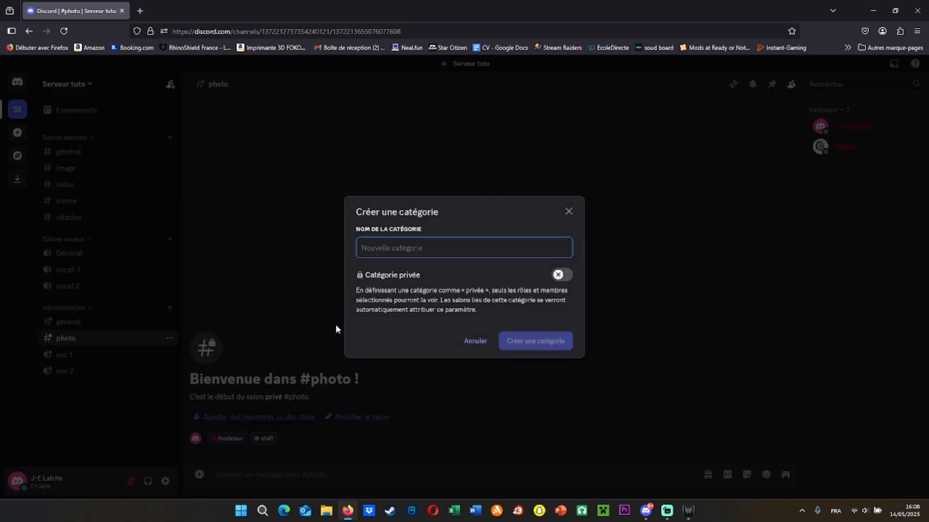
pyautogui.write('acceuil')
pyautogui.press('Return')
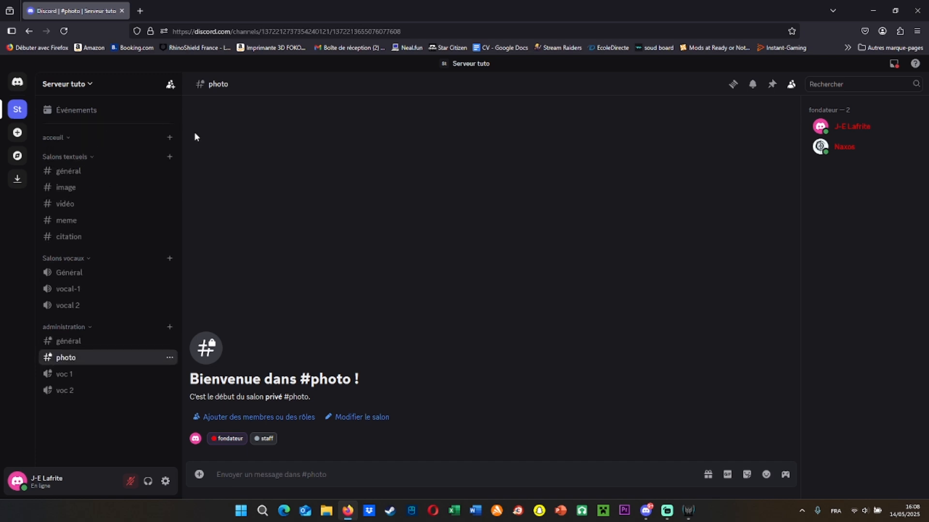
# Create a public text channel named "aéroport" in the acceuil category.
pyautogui.click(169, 137)
pyautogui.write('aéroport')
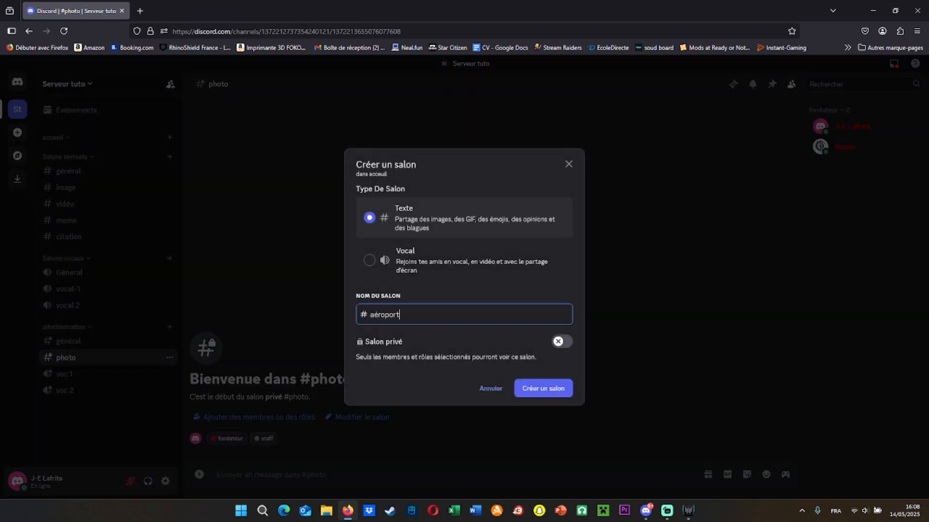
pyautogui.press('Return')
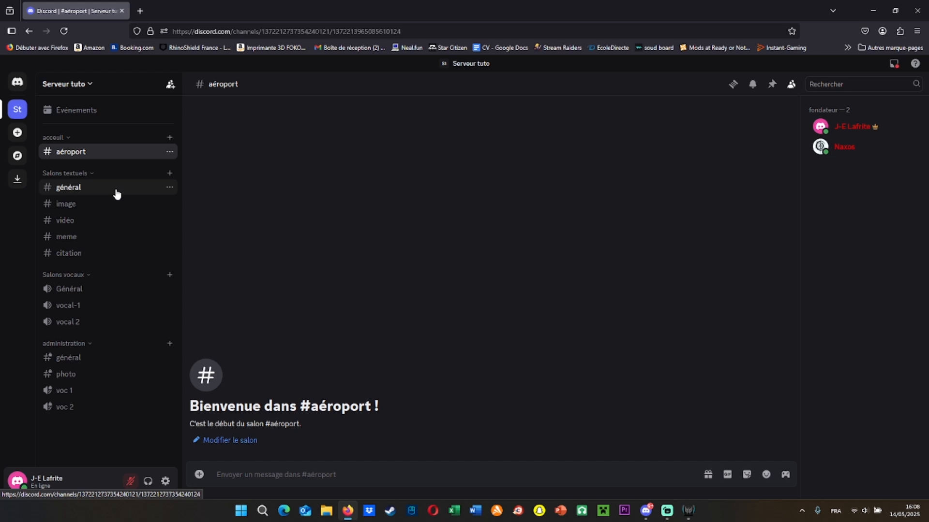
# Create a server role named "membre" with a custom bright green colour and save it.
pyautogui.click(66, 85)
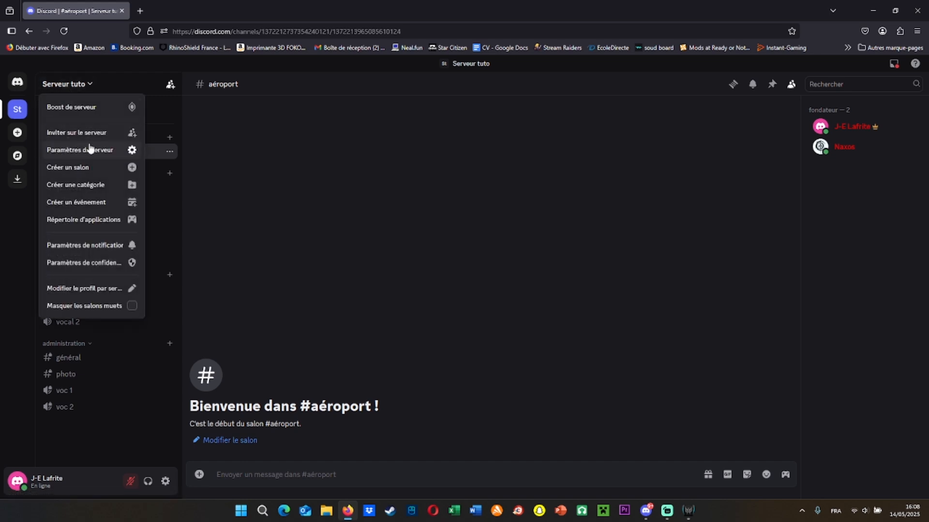
pyautogui.click(97, 149)
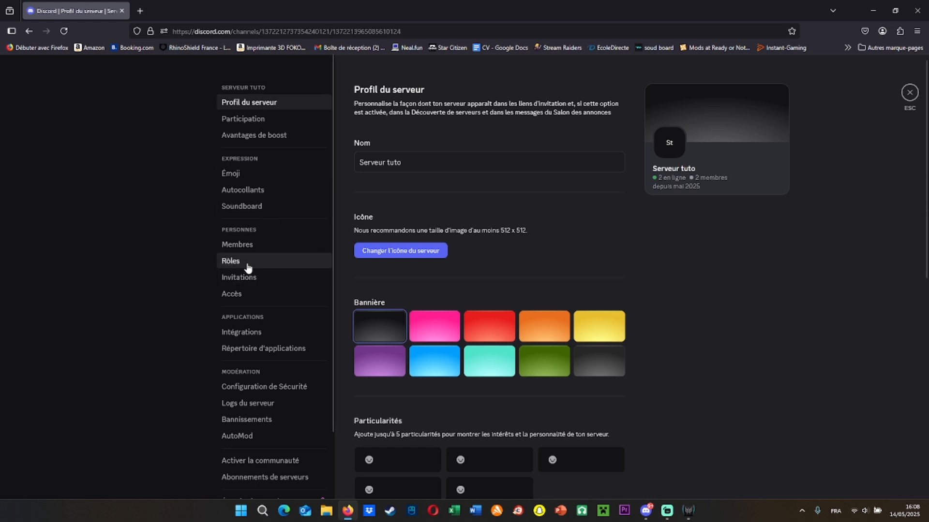
pyautogui.click(246, 263)
pyautogui.click(631, 186)
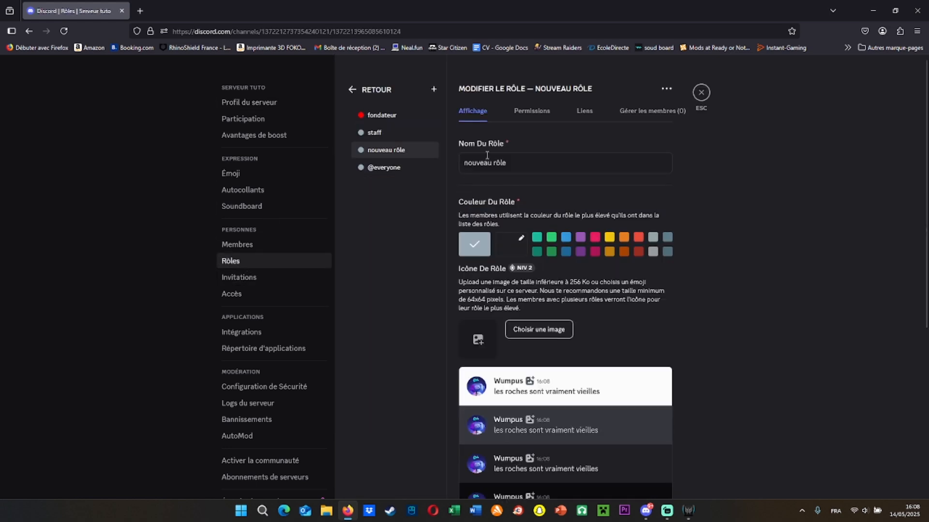
pyautogui.click(521, 157)
pyautogui.hotkey('ctrl', 'a')
pyautogui.write('memb')
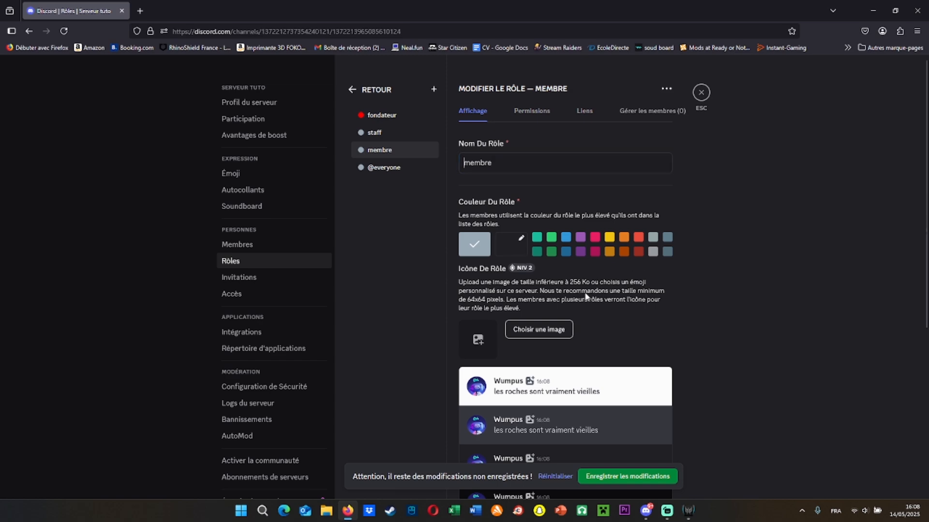
pyautogui.click(511, 246)
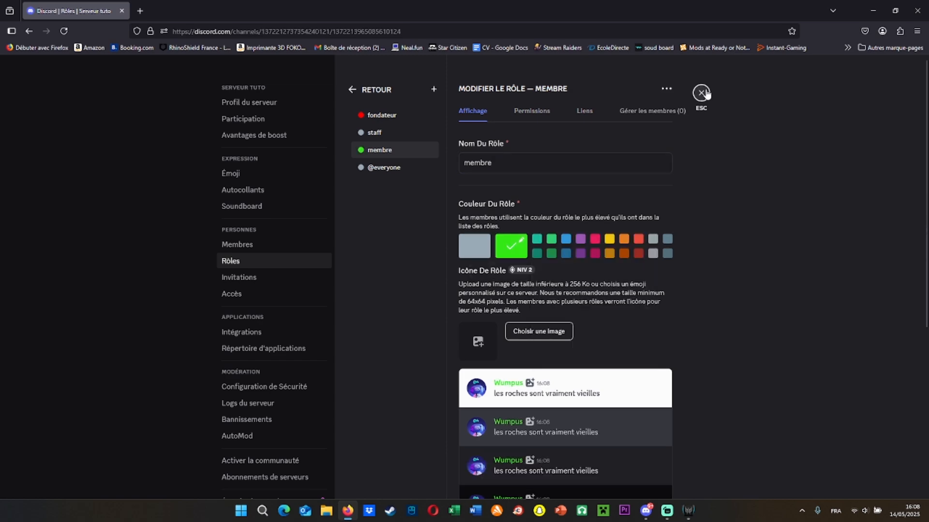
pyautogui.click(701, 92)
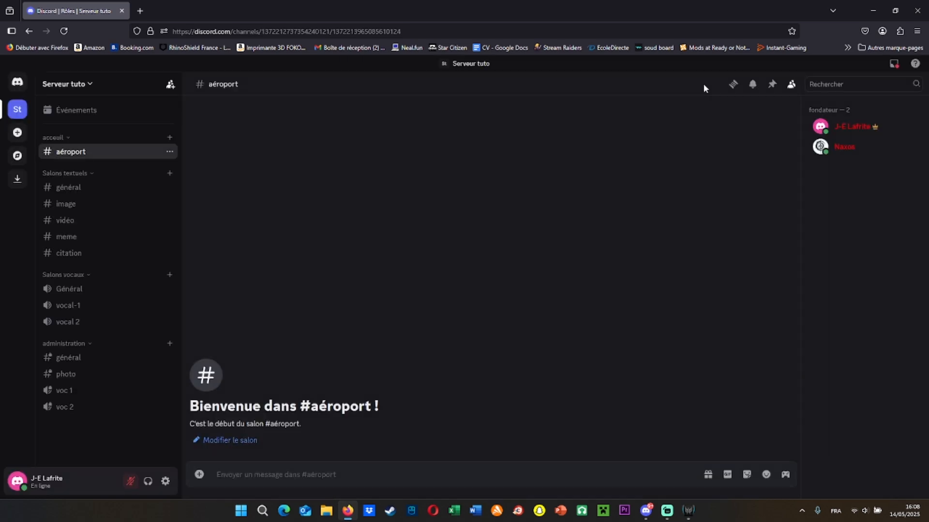
# Open the DraftBot website, draftbot.fr, in a new browser tab.
pyautogui.click(140, 11)
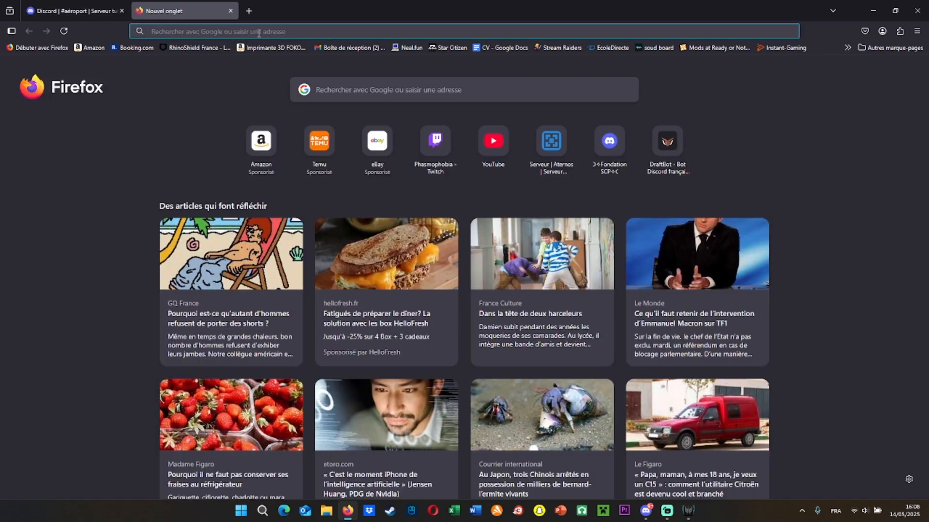
pyautogui.write('draftbot.fr/')
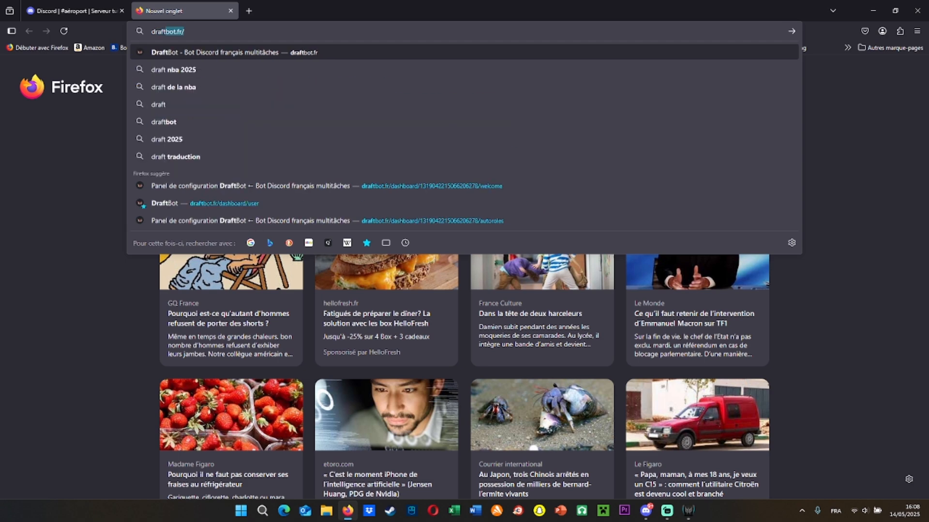
pyautogui.press('Return')
# Add DraftBot to Serveur tuto, authorise all the permissions it requests, and complete the human verification.
pyautogui.click(483, 347)
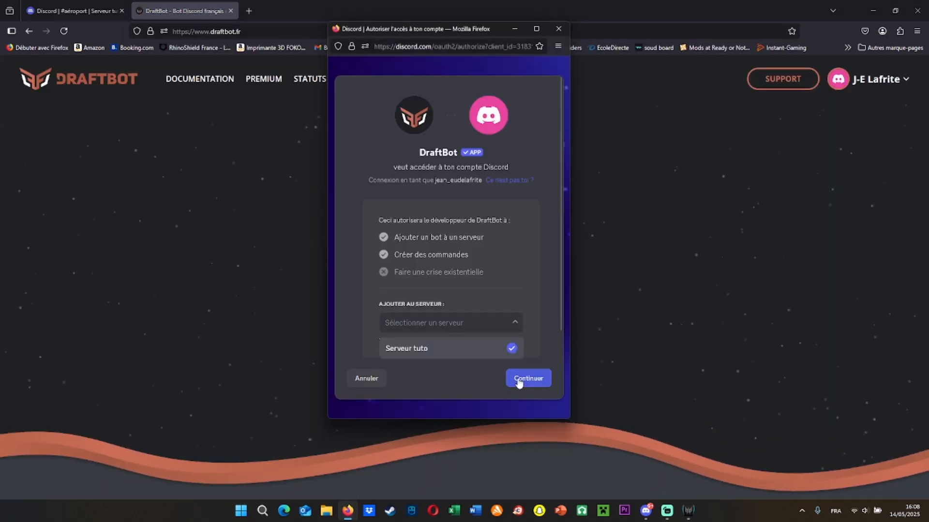
pyautogui.click(518, 383)
pyautogui.scroll(-5, 521, 375)
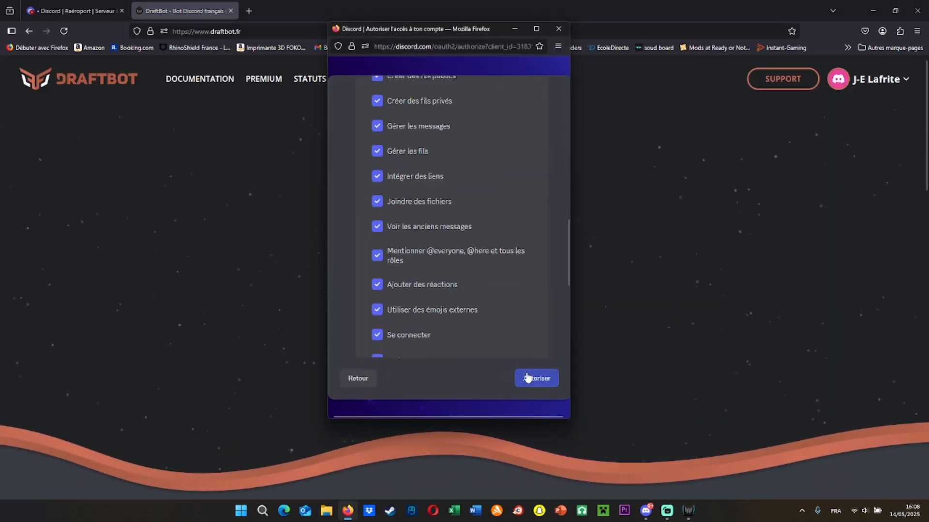
pyautogui.click(528, 378)
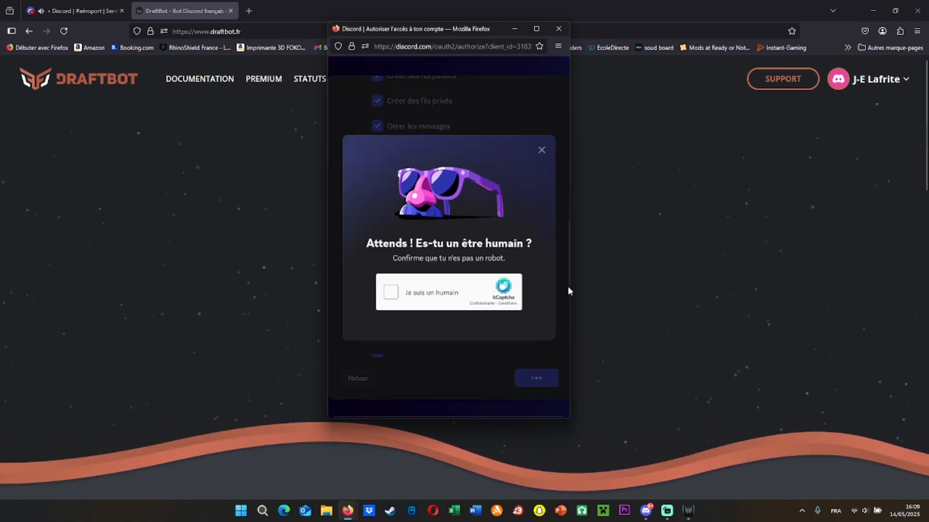
pyautogui.click(390, 294)
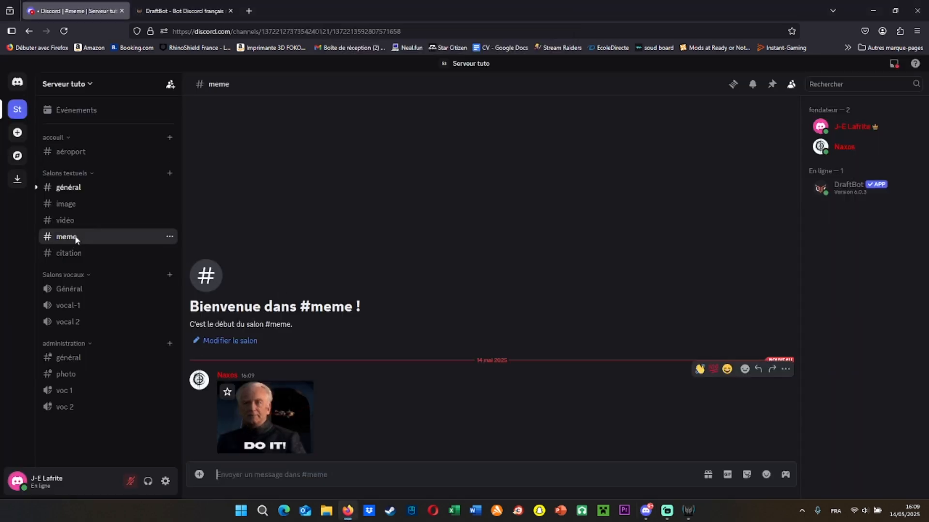
# Clear DraftBot's arrival messages from the général channel under Salons textuels with a slash command.
pyautogui.click(58, 187)
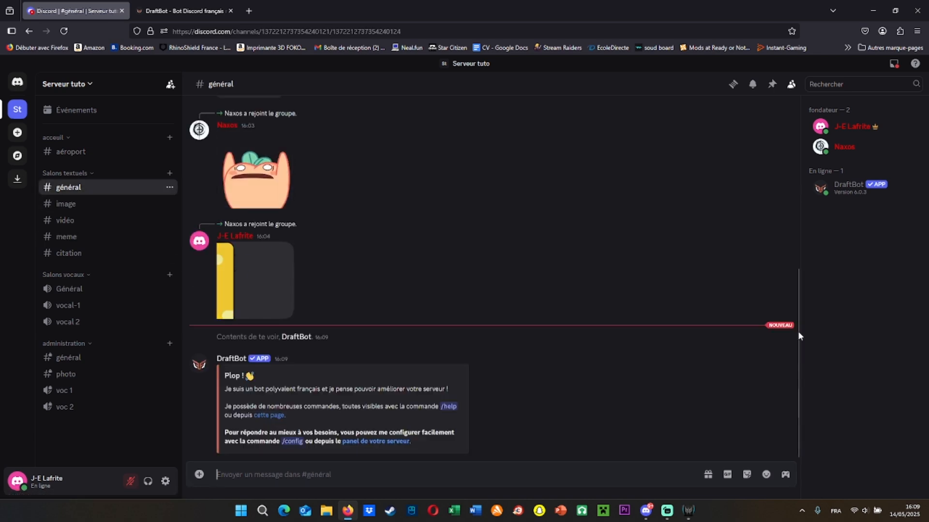
pyautogui.write('/ef')
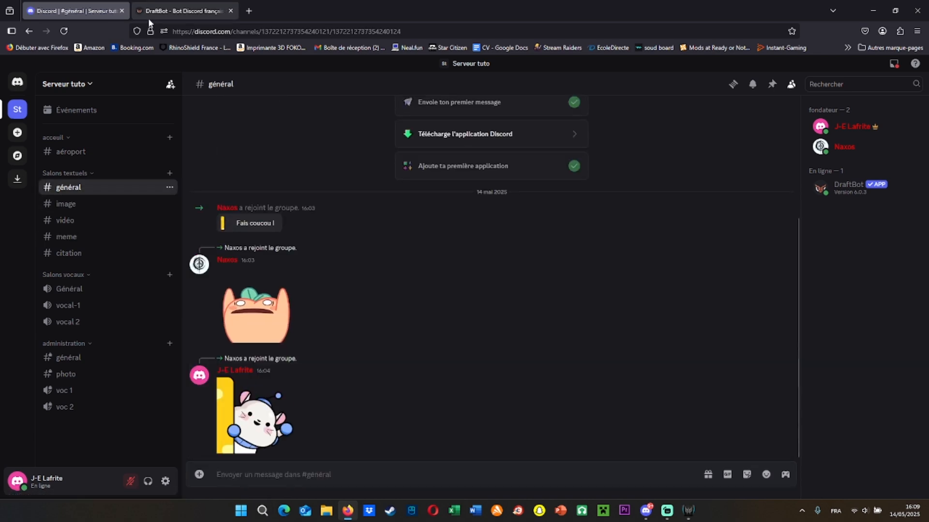
pyautogui.click(149, 15)
pyautogui.click(40, 13)
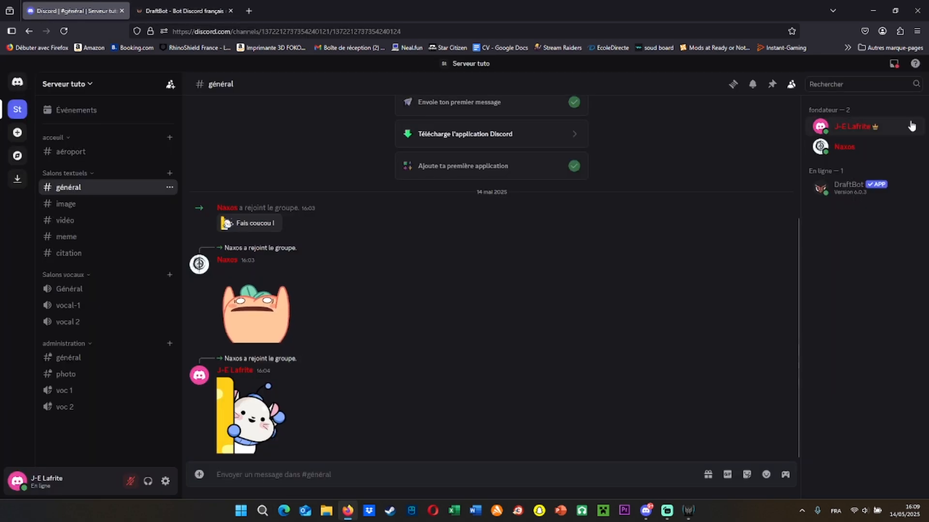
# Create a blue server role named "bot", display its members separately, save it, and place it above the membre role.
pyautogui.click(65, 83)
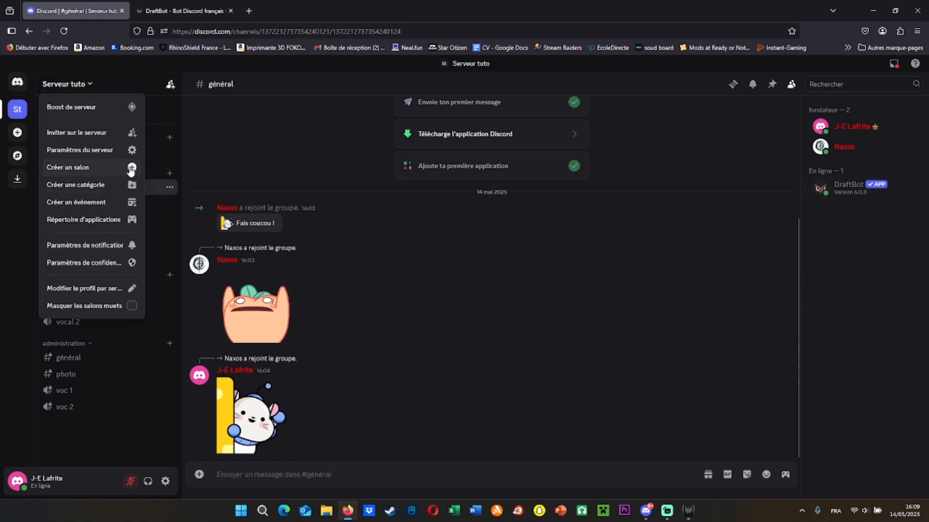
pyautogui.click(117, 156)
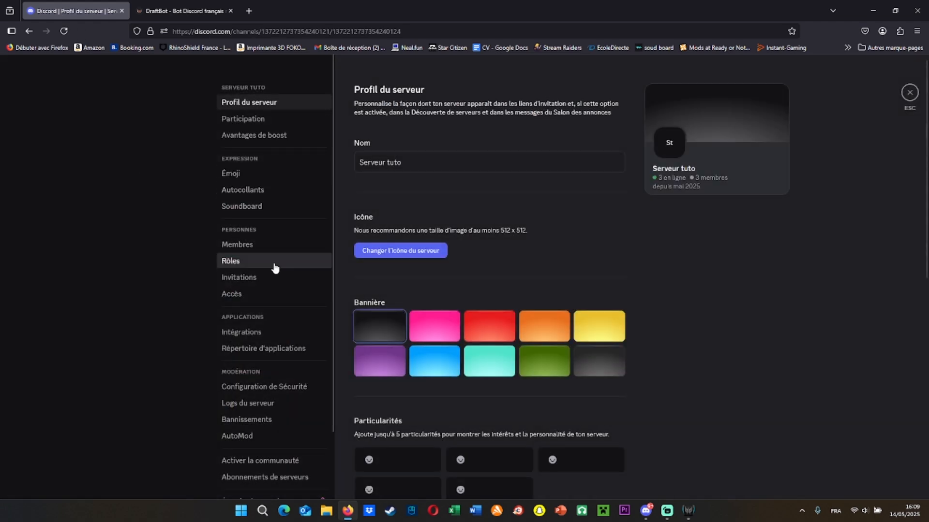
pyautogui.click(240, 262)
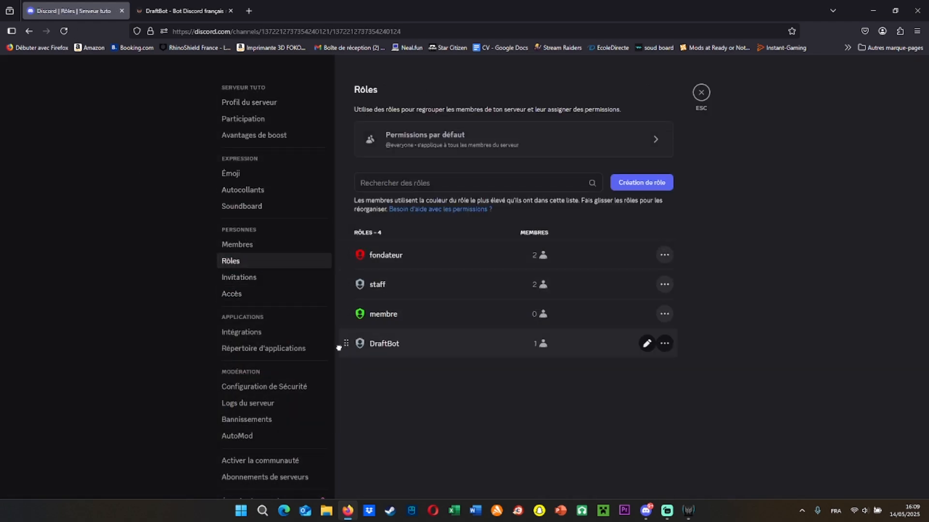
pyautogui.moveTo(344, 344); pyautogui.dragTo(354, 286)
pyautogui.click(642, 182)
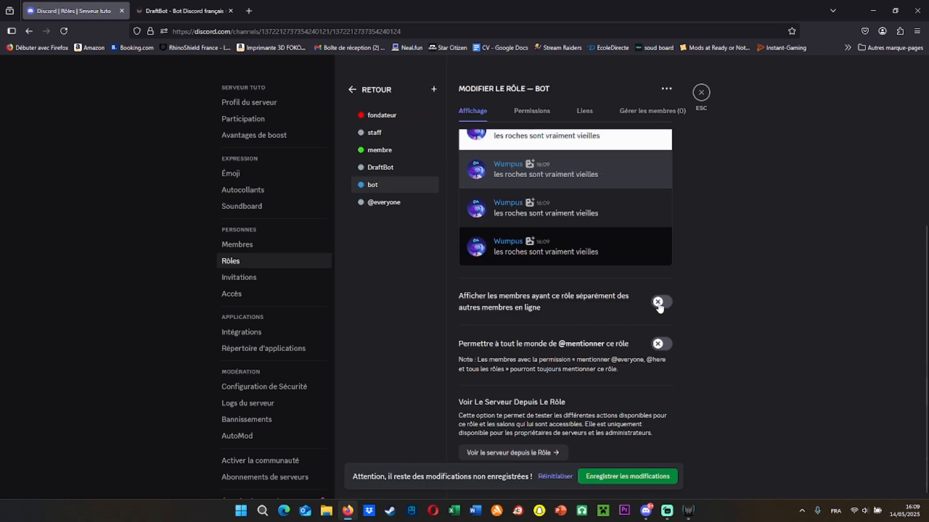
pyautogui.click(661, 301)
pyautogui.moveTo(384, 186); pyautogui.dragTo(383, 147)
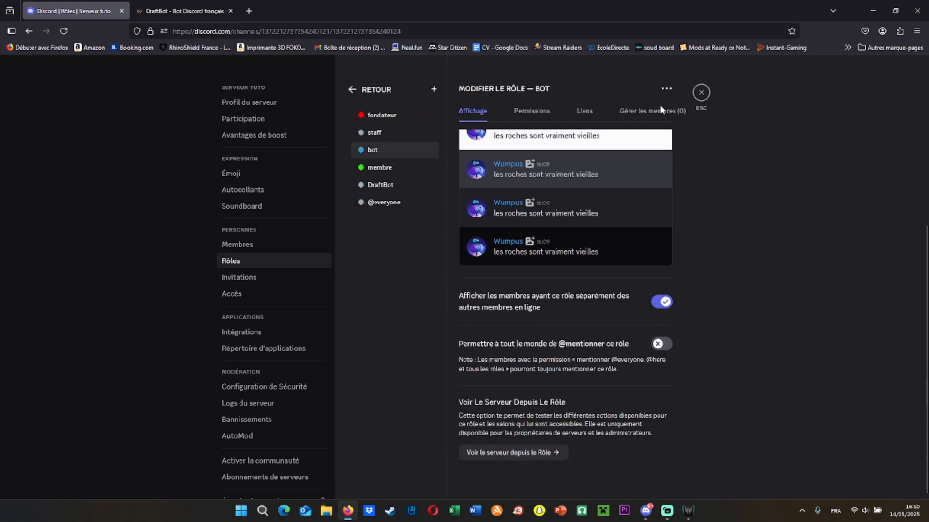
# Assign DraftBot to the bot role and leave the server settings.
pyautogui.click(652, 111)
pyautogui.click(632, 143)
pyautogui.click(483, 315)
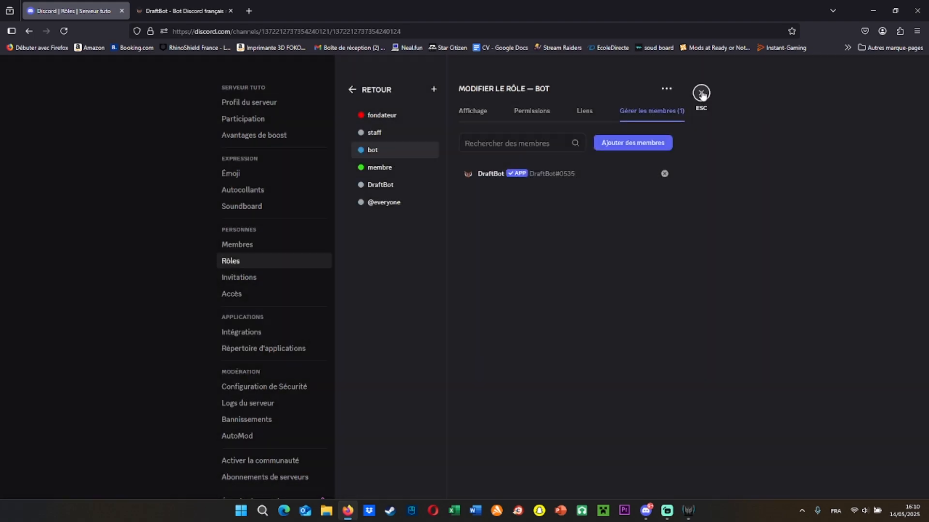
pyautogui.click(700, 92)
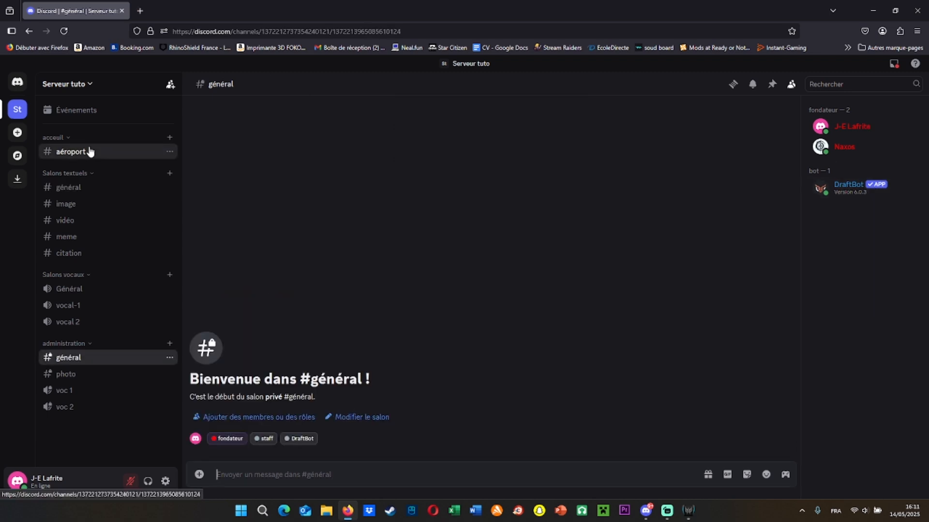
# Run DraftBot's /config command in the aéroport channel for the "Arrivées & départs" system.
pyautogui.click(90, 152)
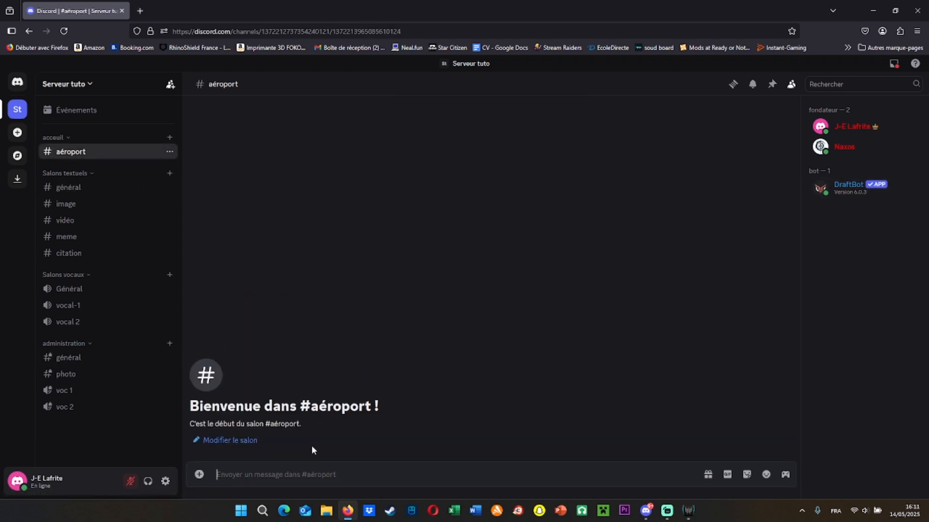
pyautogui.write('/config')
pyautogui.press('Return')
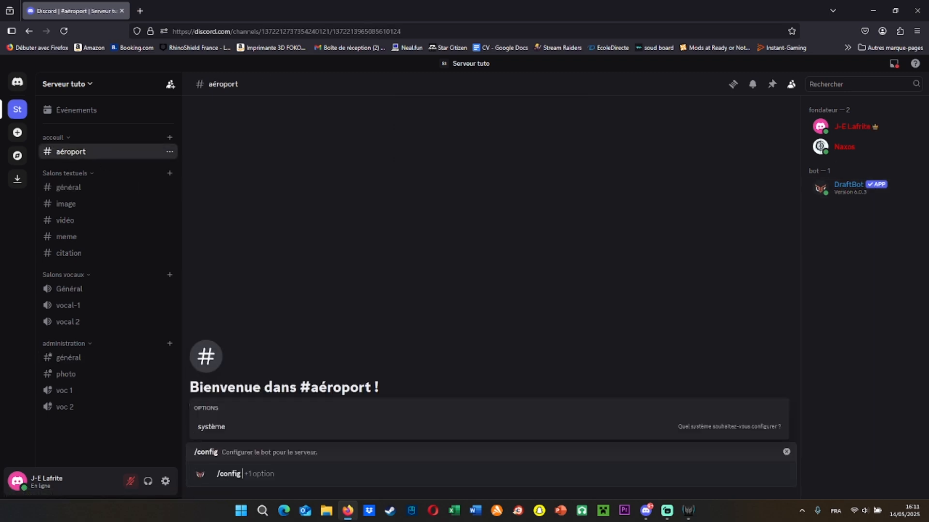
pyautogui.click(283, 428)
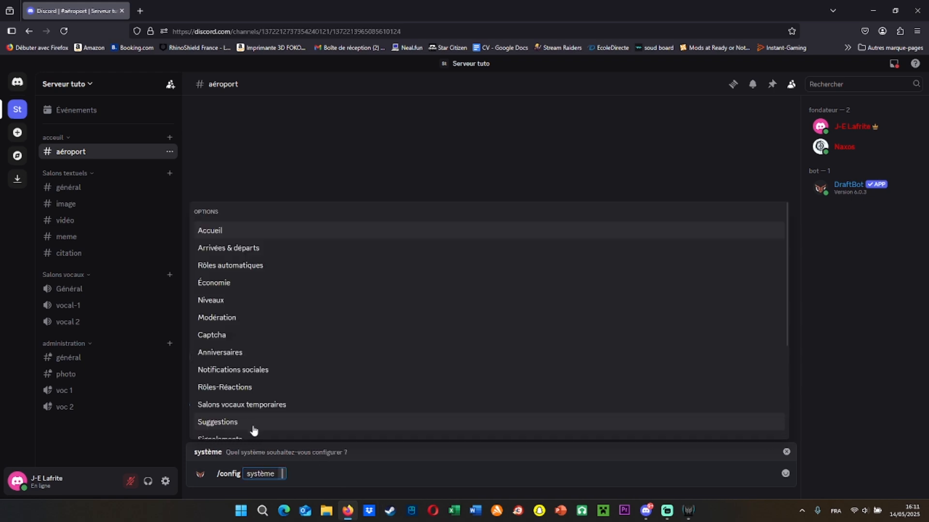
pyautogui.click(268, 251)
pyautogui.press('Return')
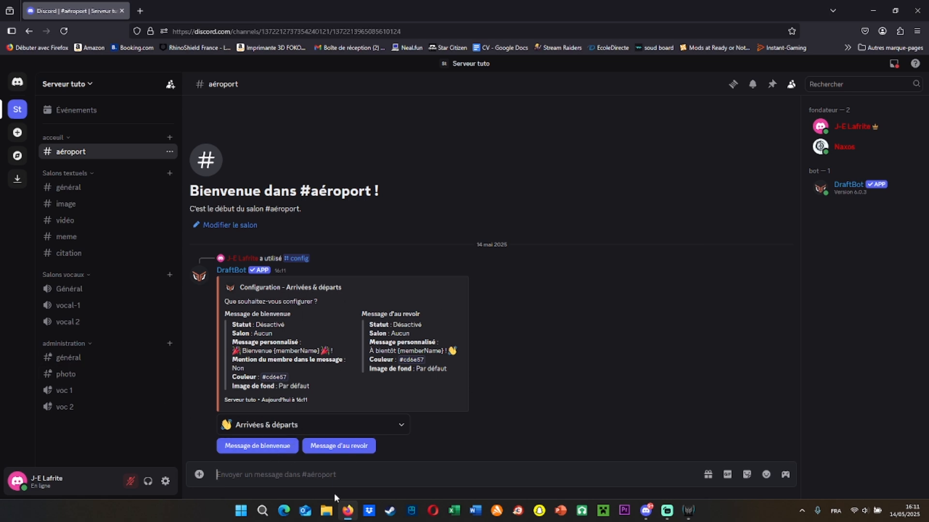
# Configure the welcome message to mention the member and post in #aéroport, and activate it.
pyautogui.click(256, 447)
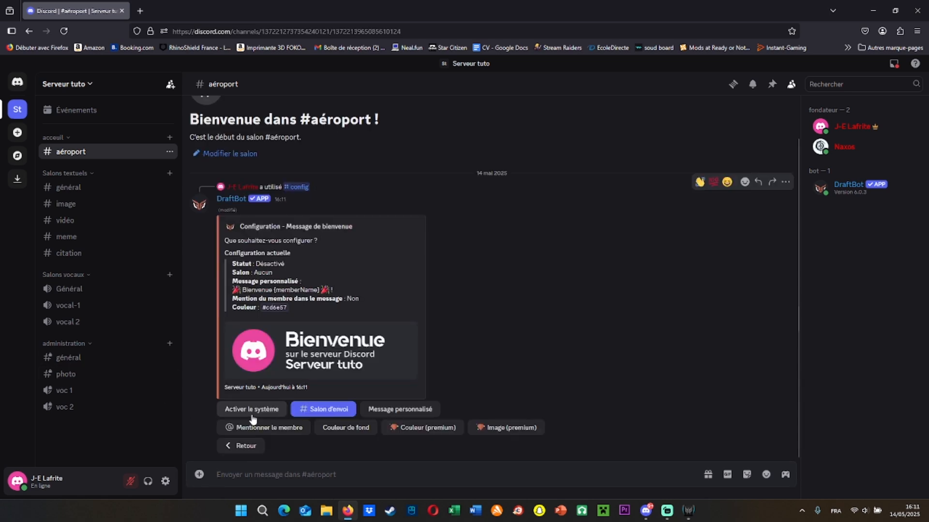
pyautogui.click(275, 429)
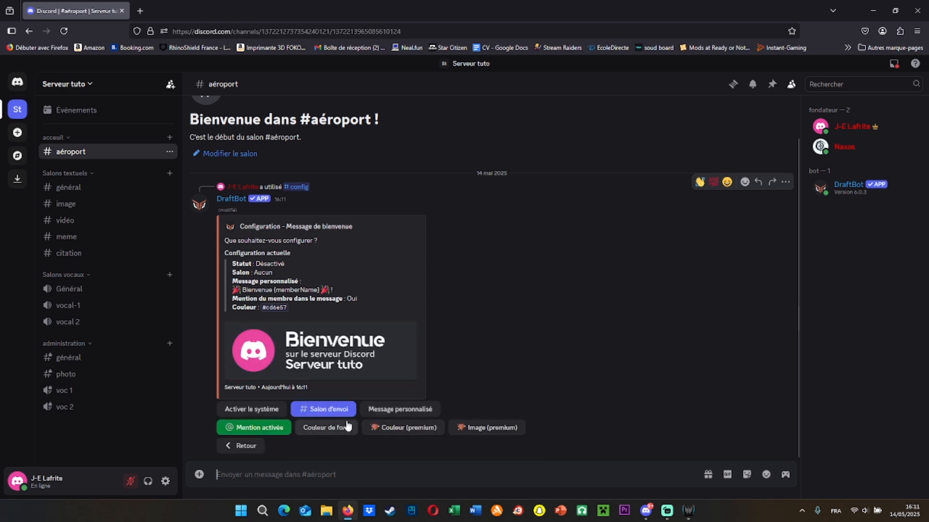
pyautogui.click(324, 411)
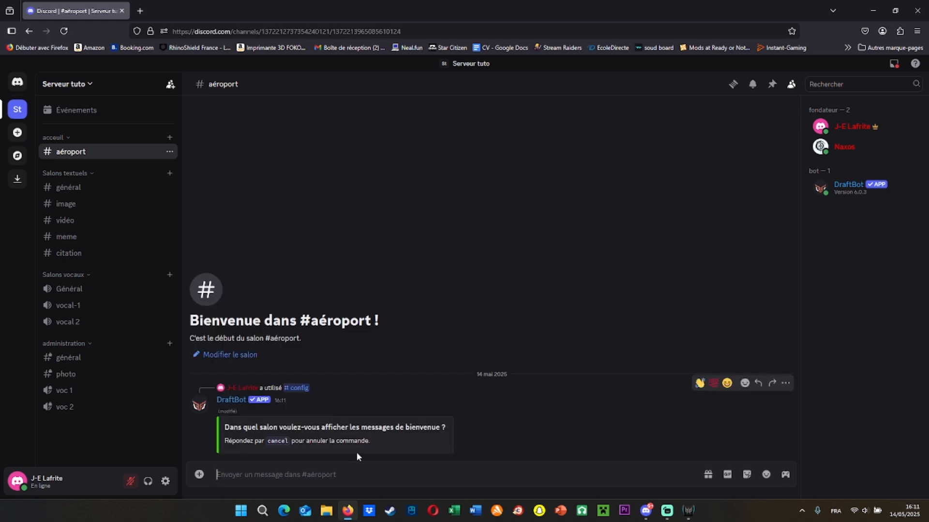
pyautogui.write('#aé')
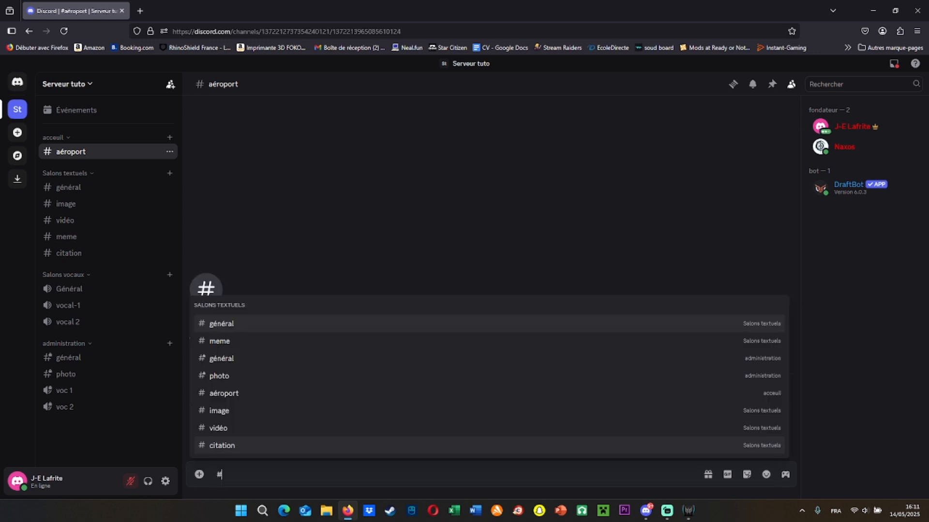
pyautogui.press('Return')
pyautogui.press('Return')
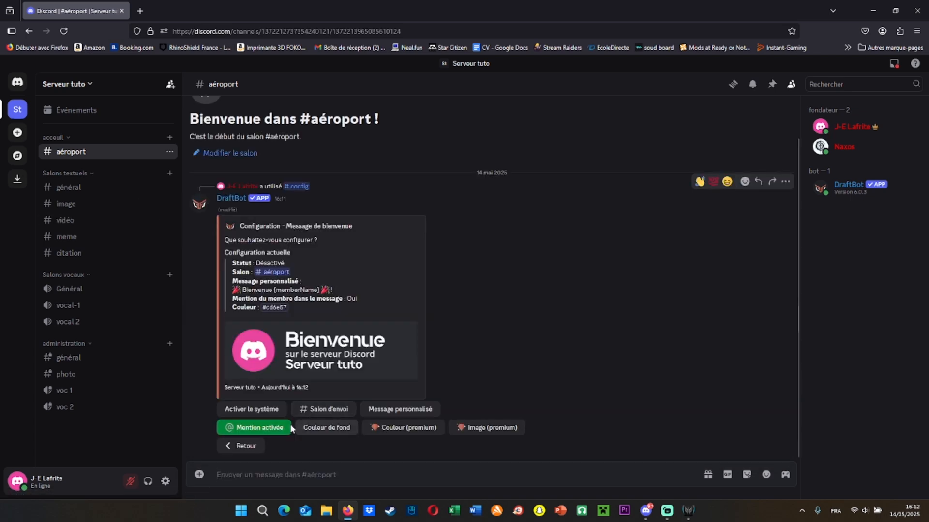
pyautogui.click(260, 410)
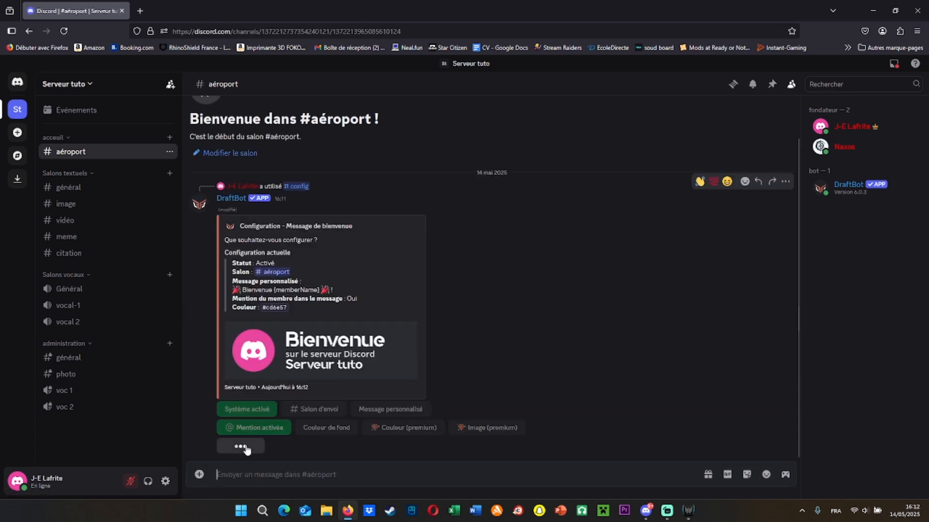
# Configure the goodbye message to post in #aéroport, activate it, and return to the arrivals and departures overview.
pyautogui.click(355, 447)
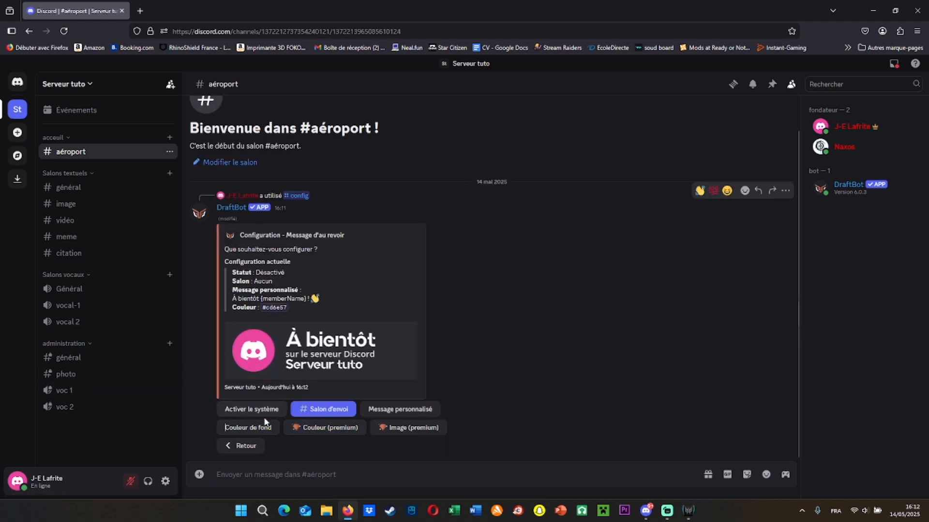
pyautogui.click(321, 409)
pyautogui.write('#aéroport')
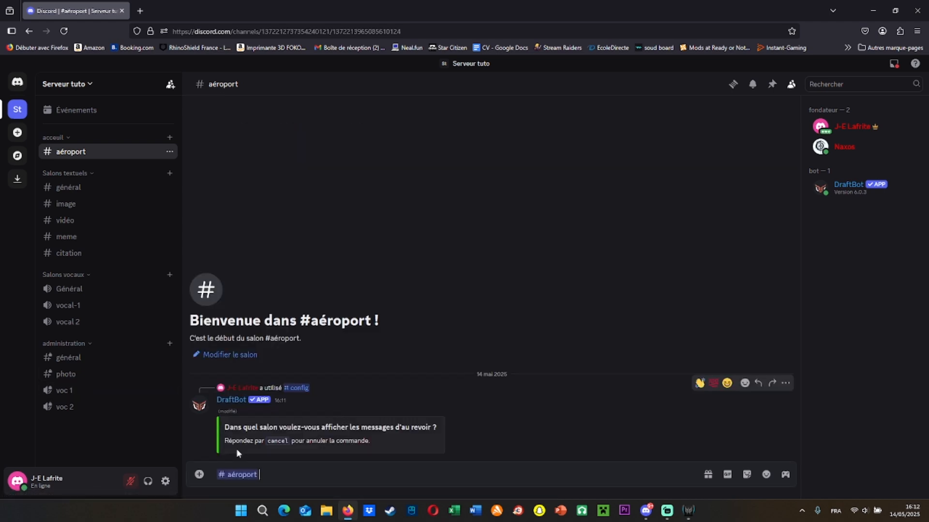
pyautogui.press('Return')
pyautogui.click(270, 413)
pyautogui.click(253, 450)
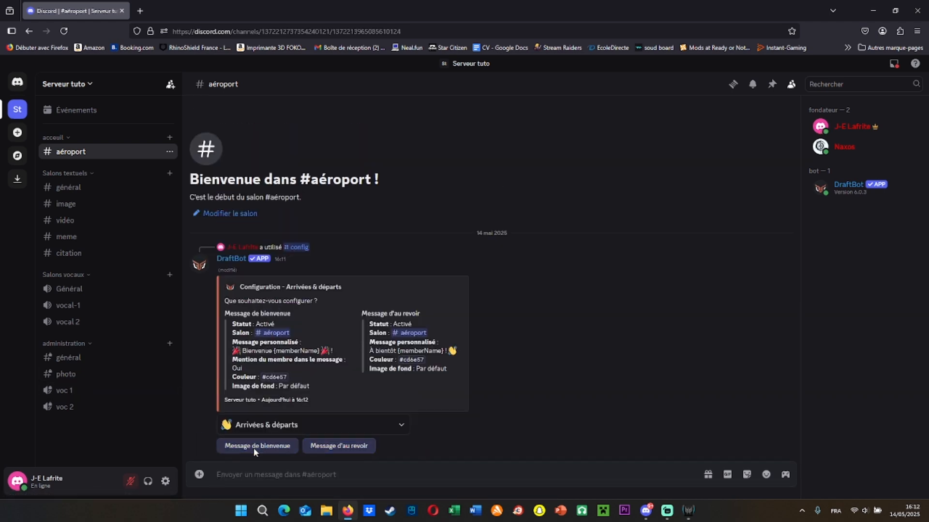
# Set membre as the automatic role given on arrival in DraftBot's "Rôles automatiques" system.
pyautogui.click(267, 425)
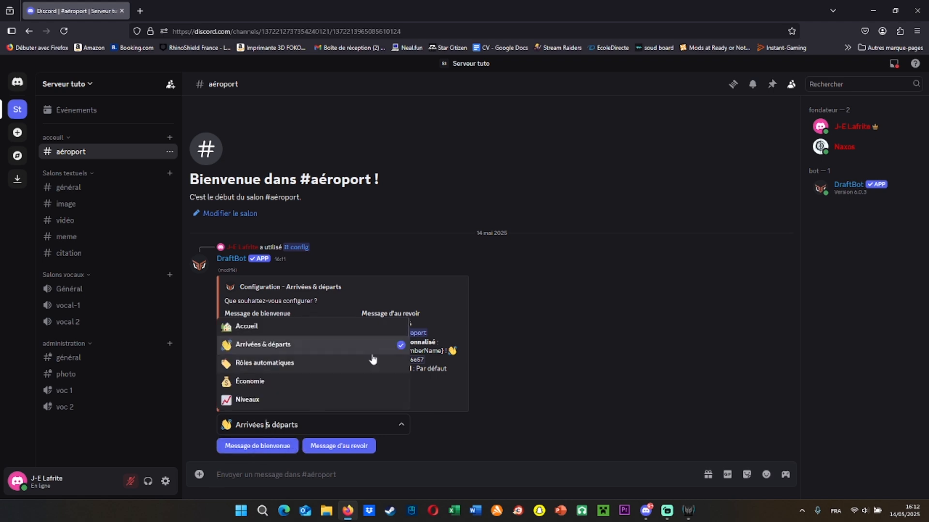
pyautogui.click(281, 372)
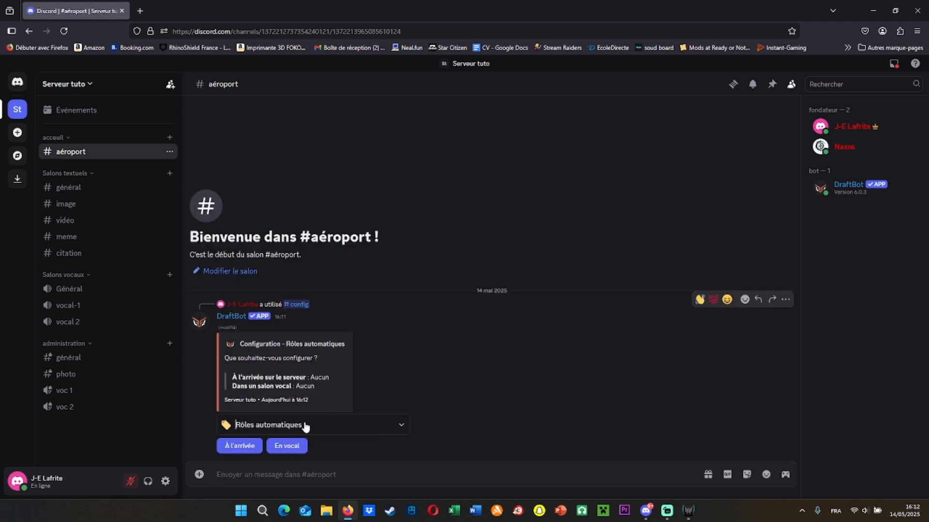
pyautogui.click(238, 445)
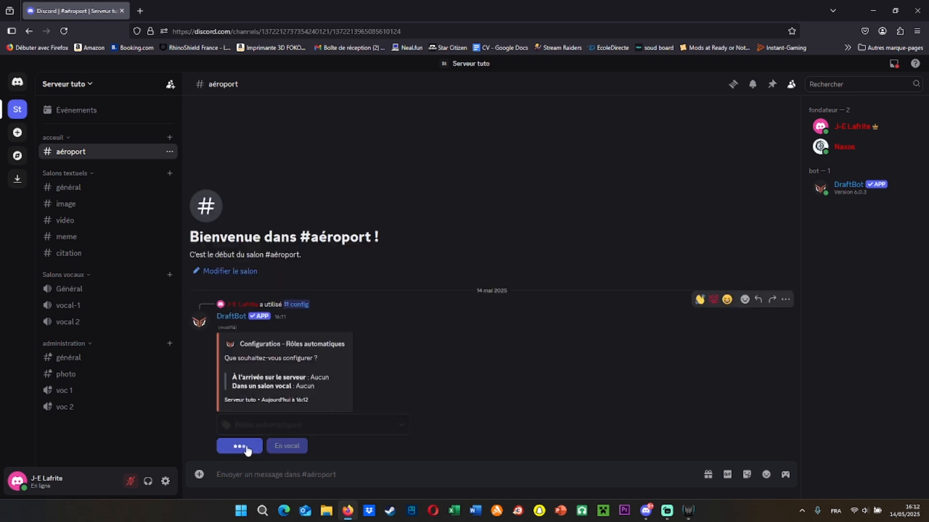
pyautogui.click(235, 431)
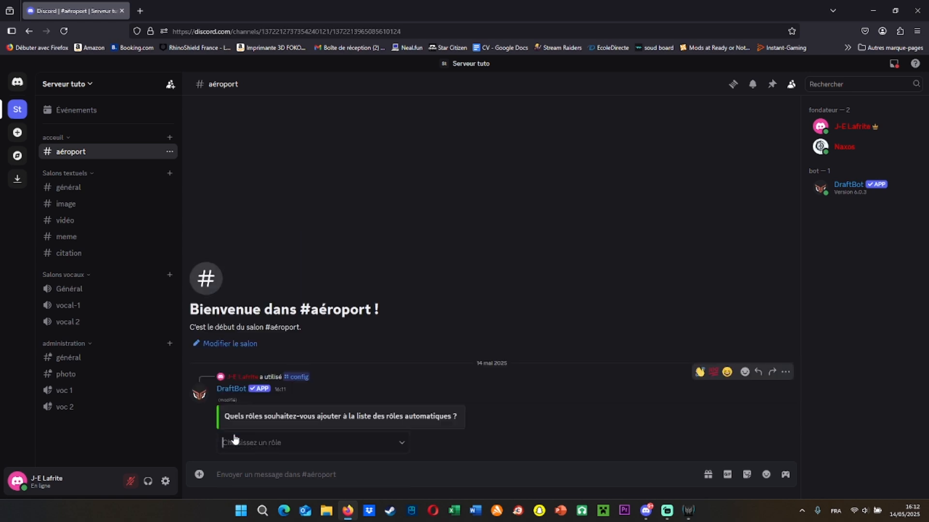
pyautogui.click(249, 443)
pyautogui.click(268, 404)
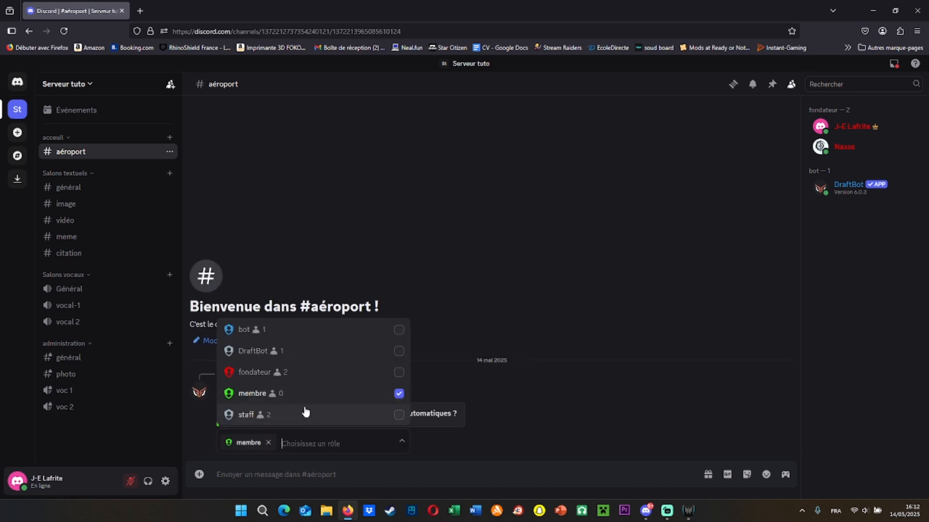
pyautogui.click(437, 443)
# Open the role assignment on the profiles of the two fondateur members.
pyautogui.click(841, 147)
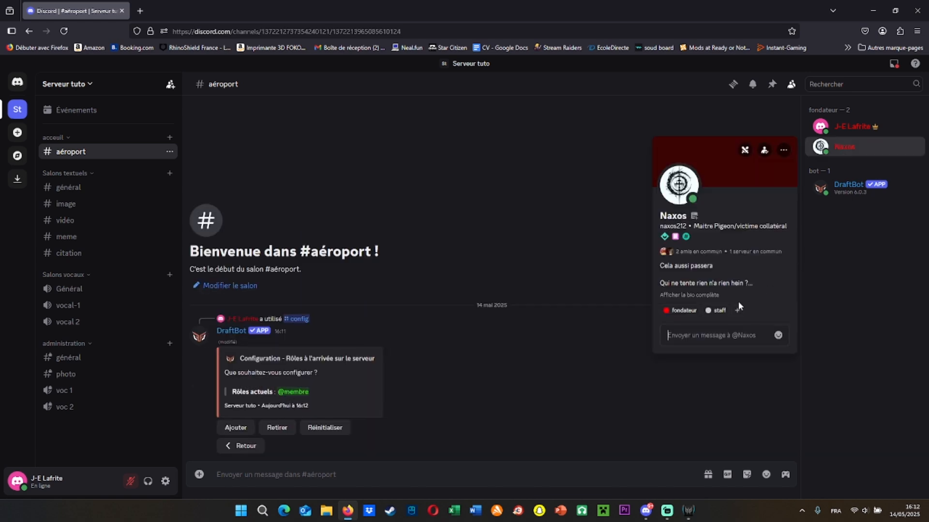
pyautogui.click(738, 311)
pyautogui.click(865, 136)
pyautogui.click(863, 129)
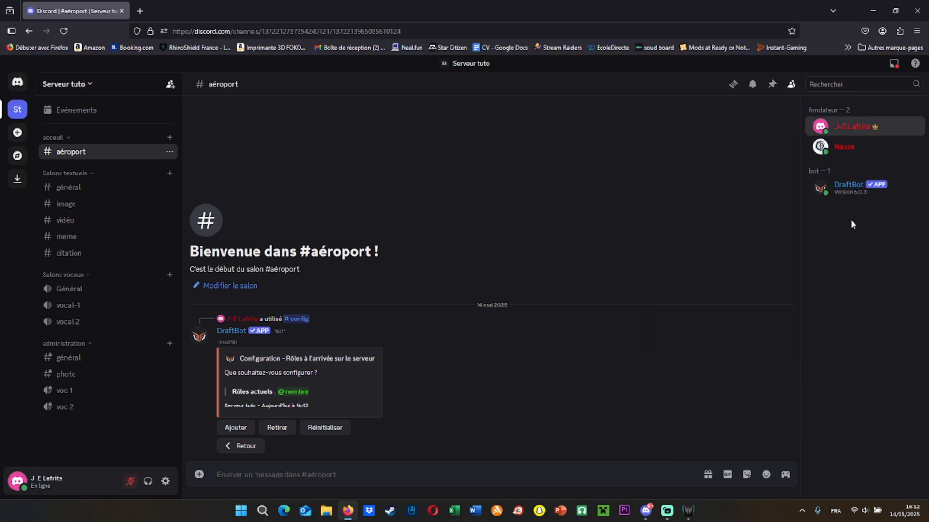
pyautogui.click(738, 296)
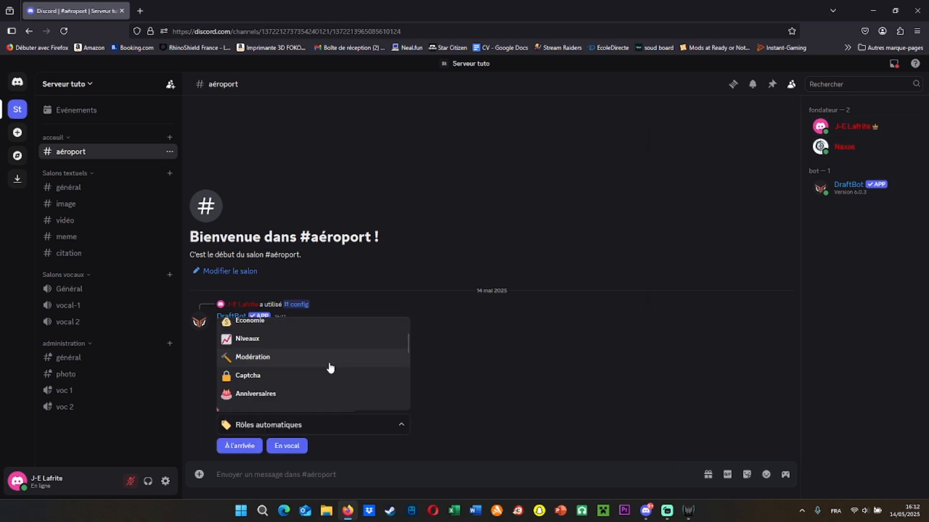
# Browse the list of DraftBot systems available for configuration, from Accueil to Suggestions.
pyautogui.scroll(2, 329, 368)
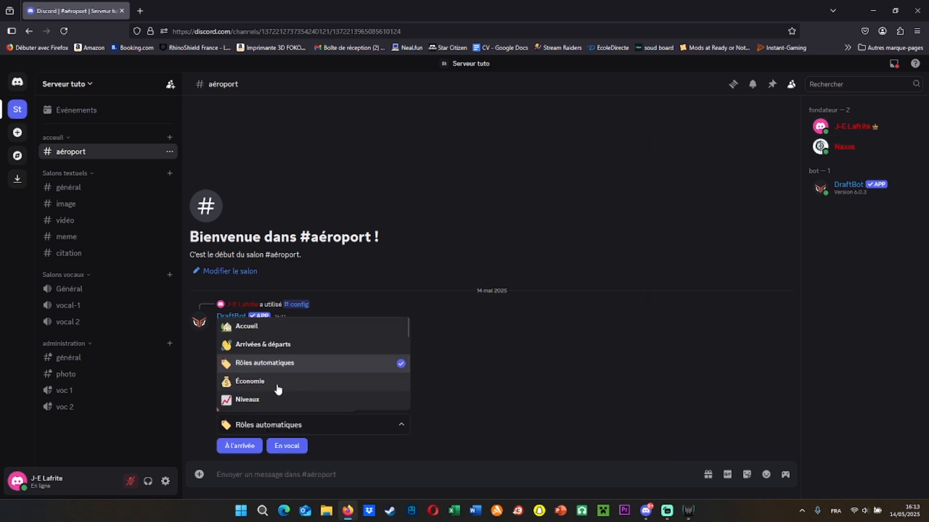
pyautogui.scroll(-2, 279, 390)
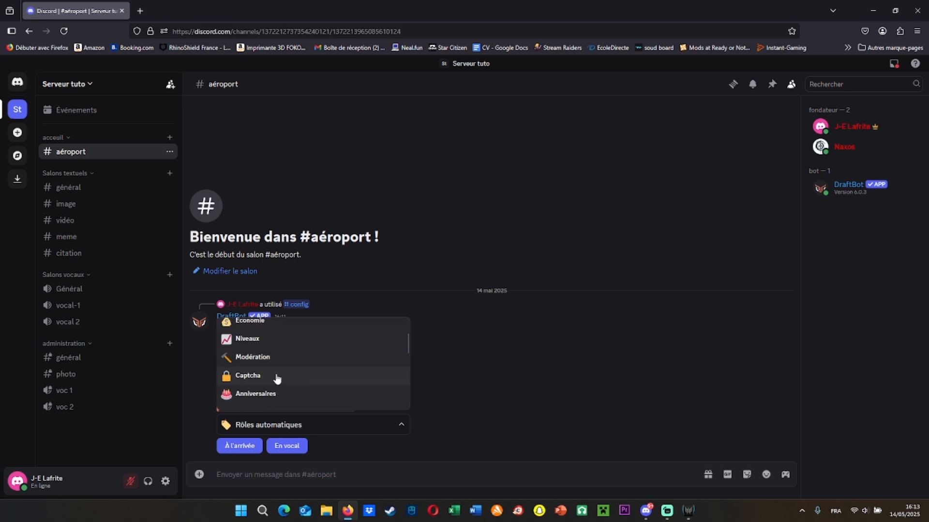
pyautogui.scroll(-2, 289, 389)
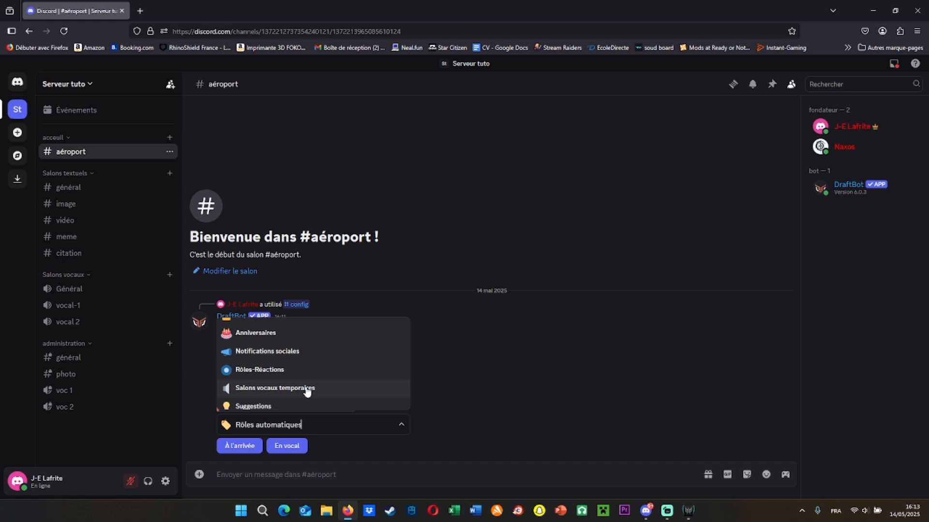
pyautogui.click(703, 365)
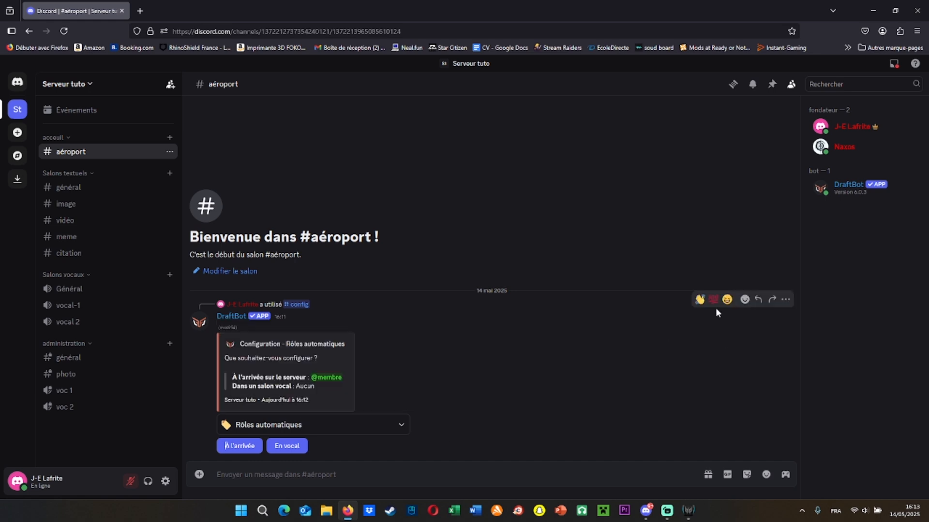
# Delete DraftBot's configuration message from the aéroport channel and confirm the deletion.
pyautogui.click(785, 300)
pyautogui.click(693, 464)
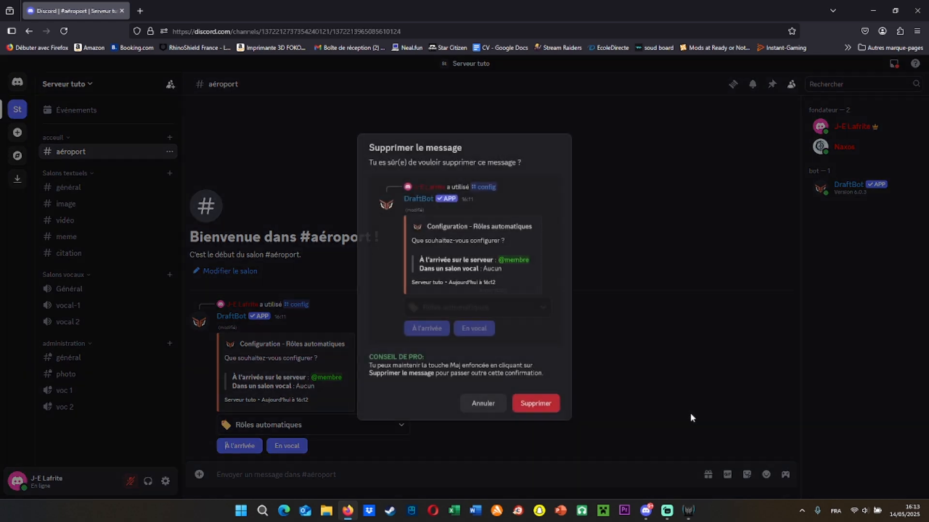
pyautogui.click(534, 403)
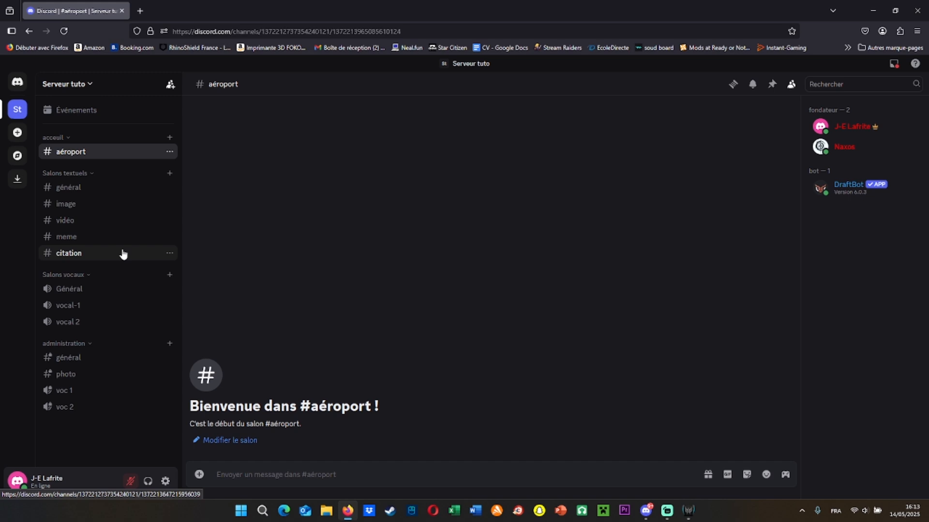
# Start the community setup for Serveur tuto from the server settings.
pyautogui.click(61, 86)
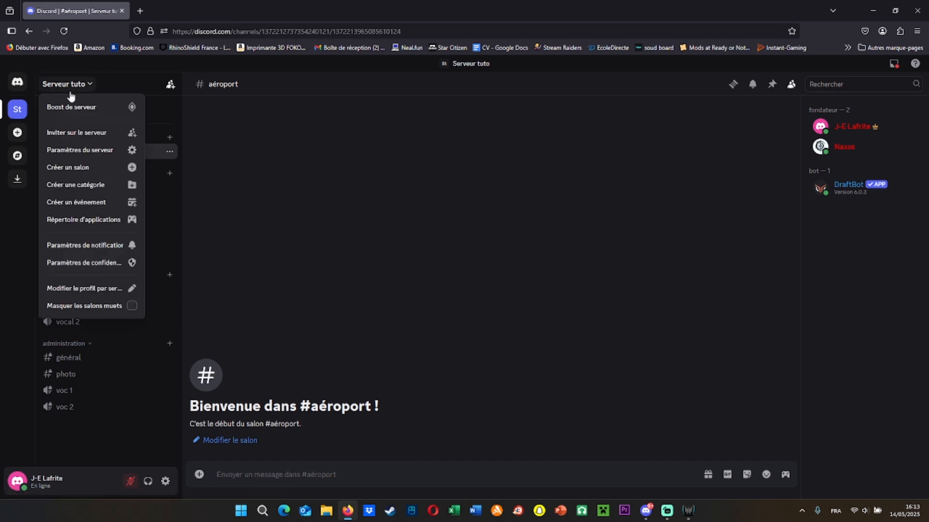
pyautogui.click(69, 151)
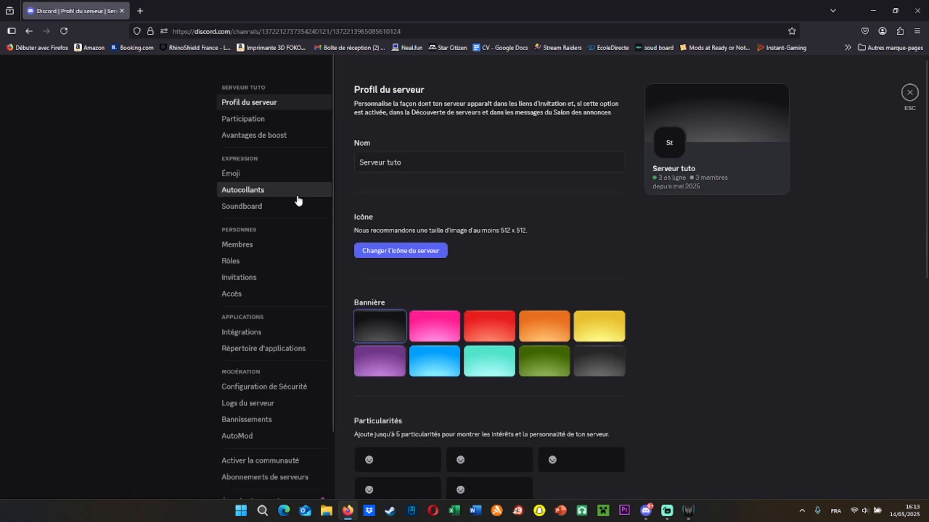
pyautogui.scroll(-3, 291, 218)
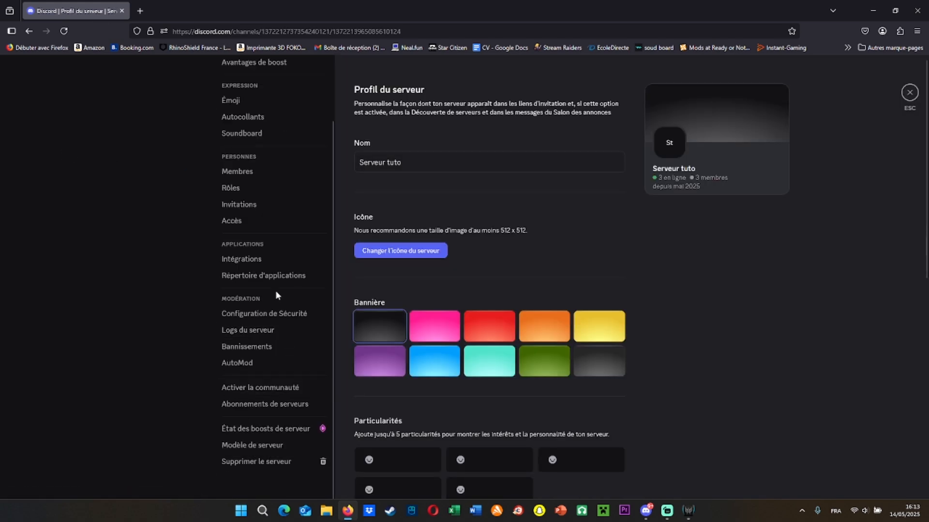
pyautogui.click(283, 391)
pyautogui.click(513, 262)
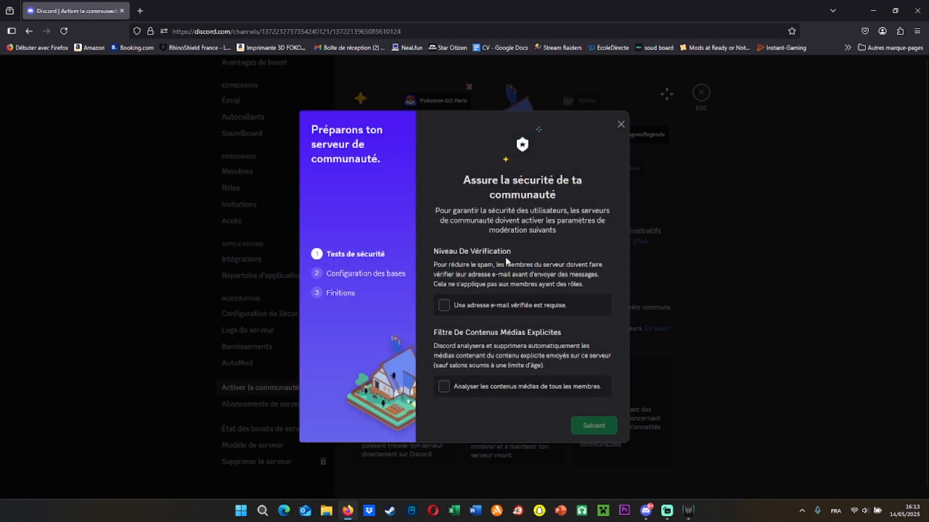
# Require a verified e-mail address and media content scanning for all members, and continue the community setup.
pyautogui.click(466, 308)
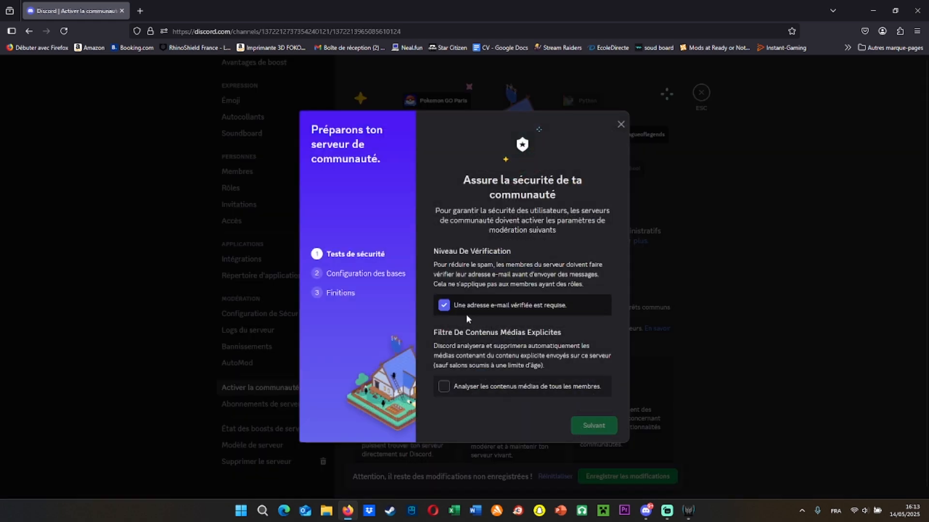
pyautogui.click(474, 390)
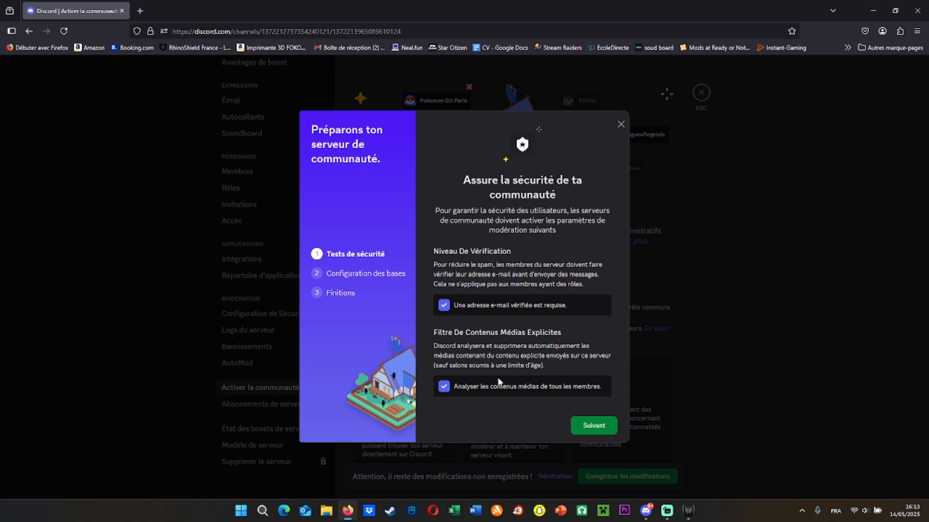
pyautogui.click(596, 428)
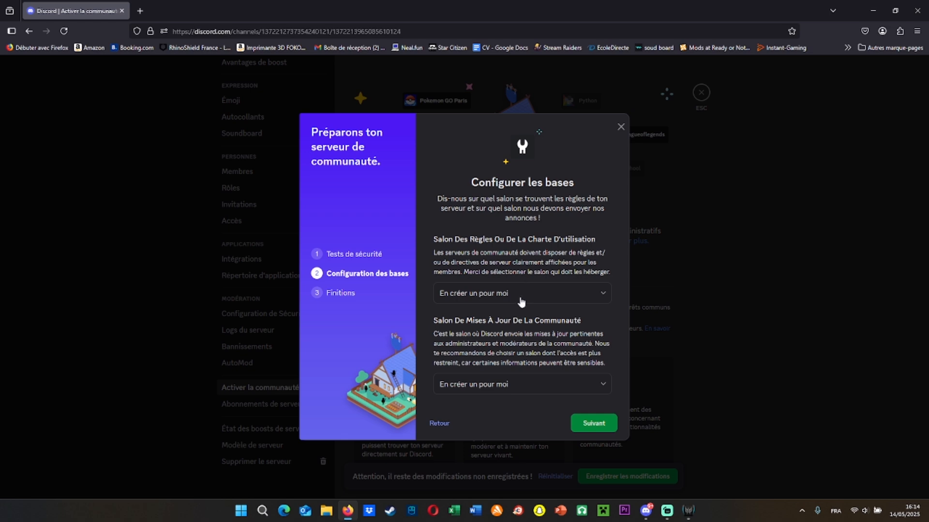
# Keep "En créer un pour moi" for both the rules channel and the community updates channel, and continue to the final stage.
pyautogui.click(493, 383)
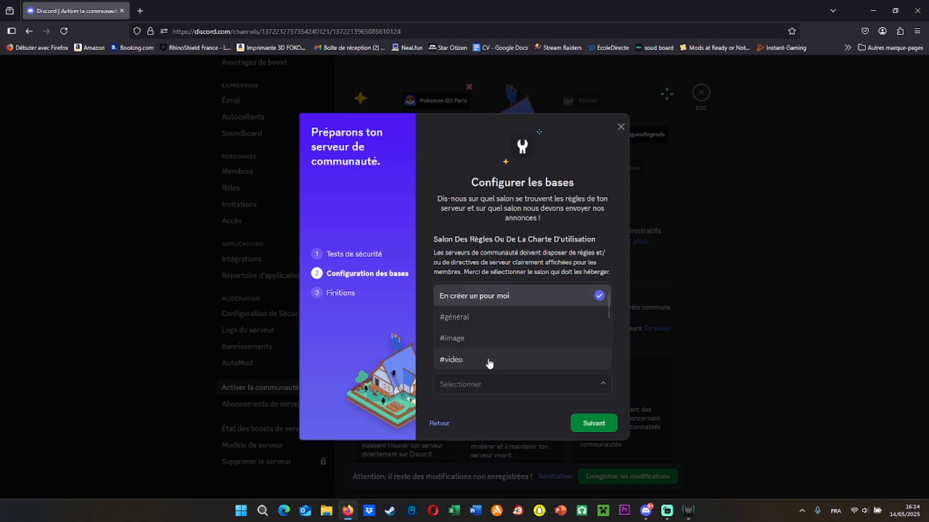
pyautogui.click(489, 361)
pyautogui.click(484, 384)
pyautogui.click(474, 294)
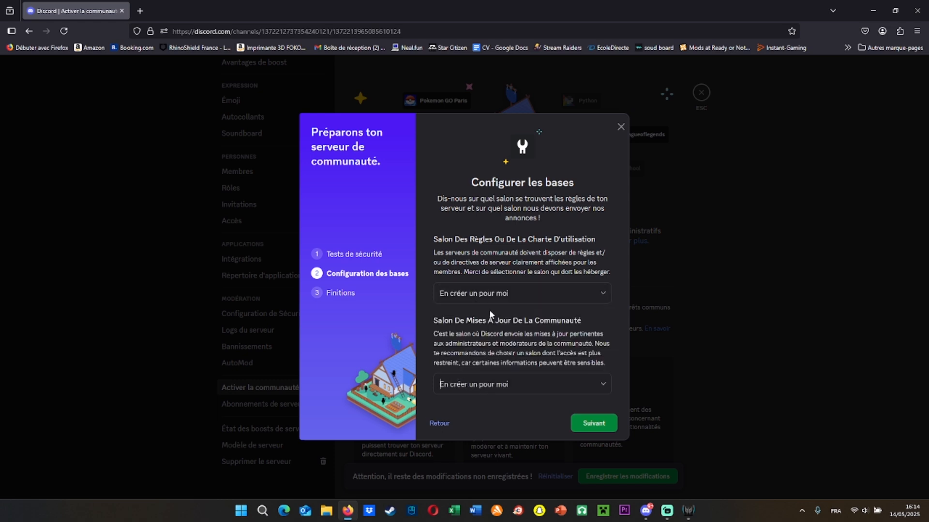
pyautogui.click(595, 423)
# Accept the community server rules, finish the configuration and leave the server settings.
pyautogui.click(473, 415)
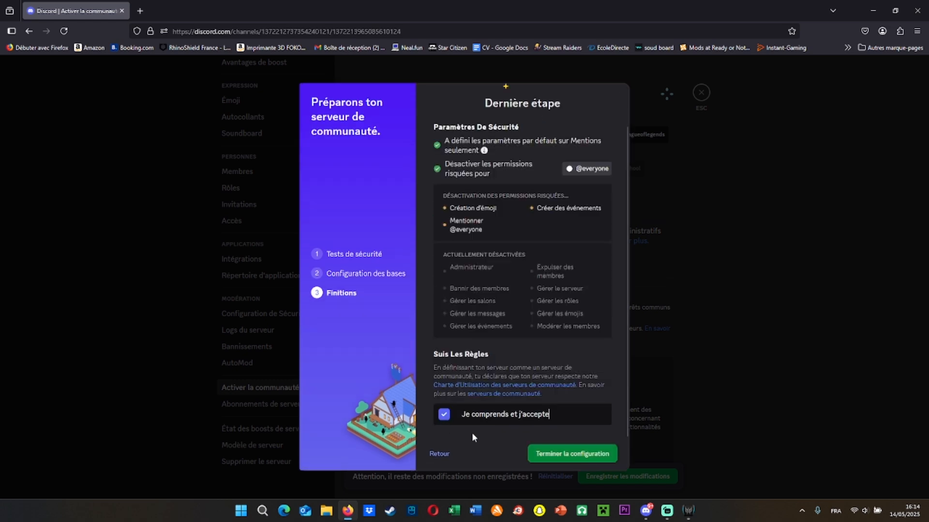
pyautogui.click(561, 459)
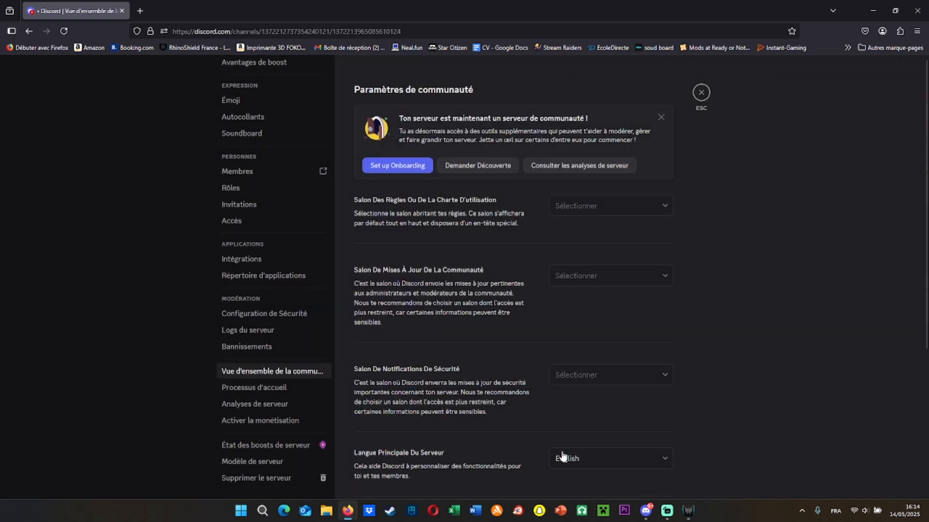
pyautogui.click(699, 94)
# Move the moderator-only channel to the top of the administration category and confirm the move.
pyautogui.click(90, 213)
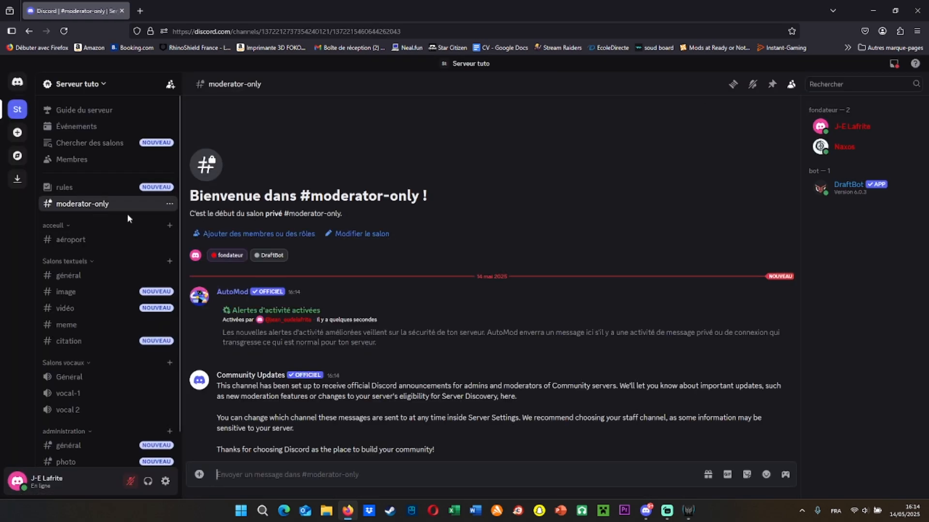
pyautogui.scroll(-1, 126, 214)
pyautogui.moveTo(82, 165); pyautogui.dragTo(107, 393)
pyautogui.click(508, 309)
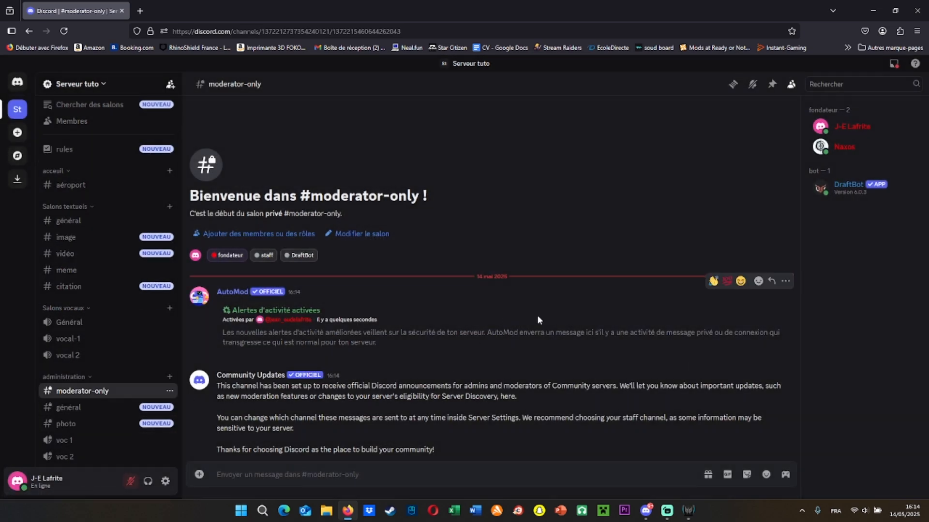
# Move the rules channel into the acceuil category below aéroport and confirm the move.
pyautogui.scroll(1, 114, 279)
pyautogui.moveTo(82, 188); pyautogui.dragTo(80, 227)
pyautogui.click(498, 315)
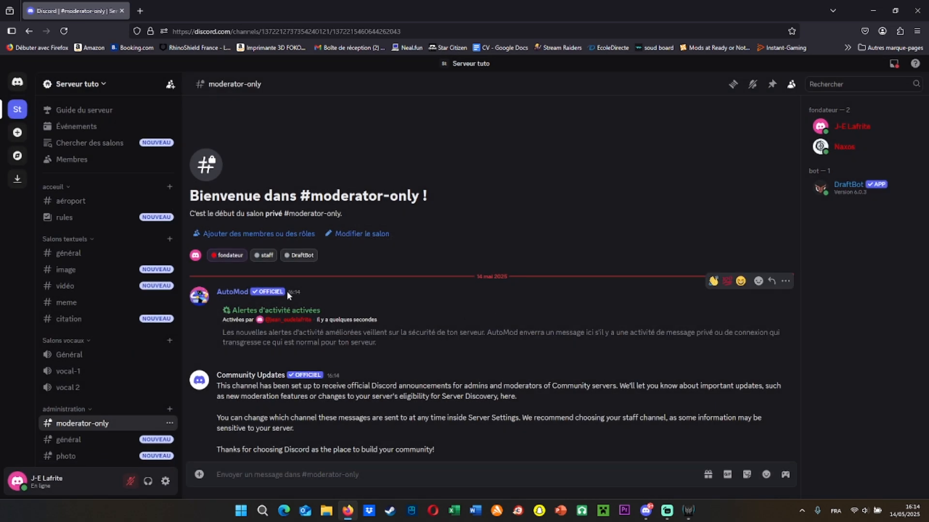
# Open the rules channel and bring up the community overview in the server settings.
pyautogui.click(65, 215)
pyautogui.click(76, 84)
pyautogui.click(266, 151)
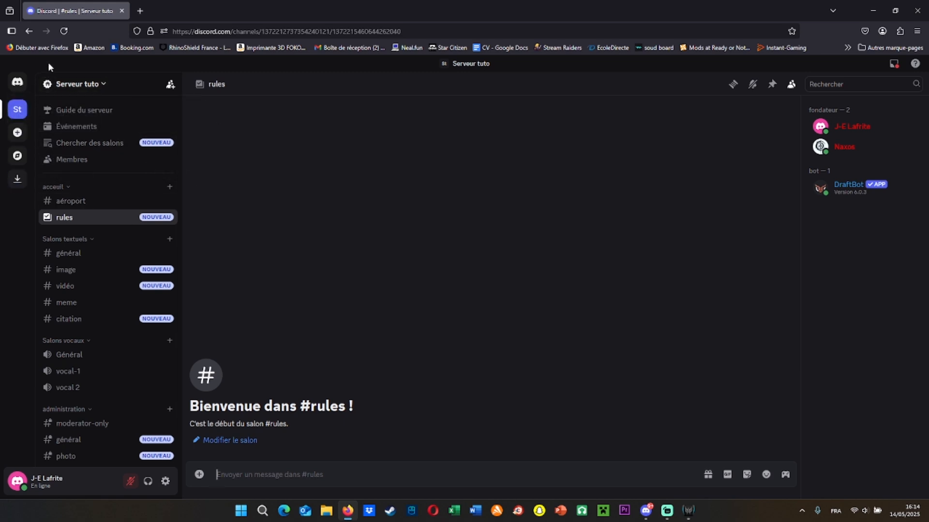
pyautogui.click(71, 80)
pyautogui.click(100, 149)
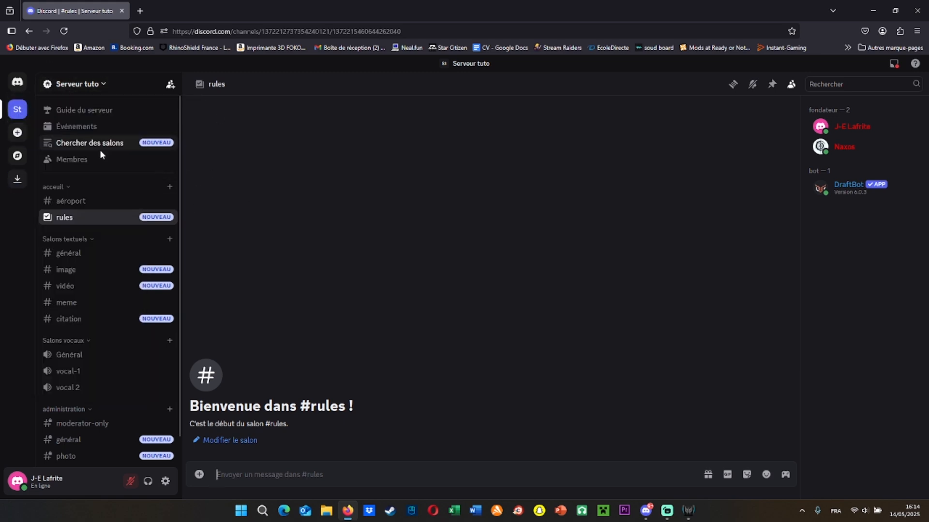
pyautogui.scroll(-3, 265, 419)
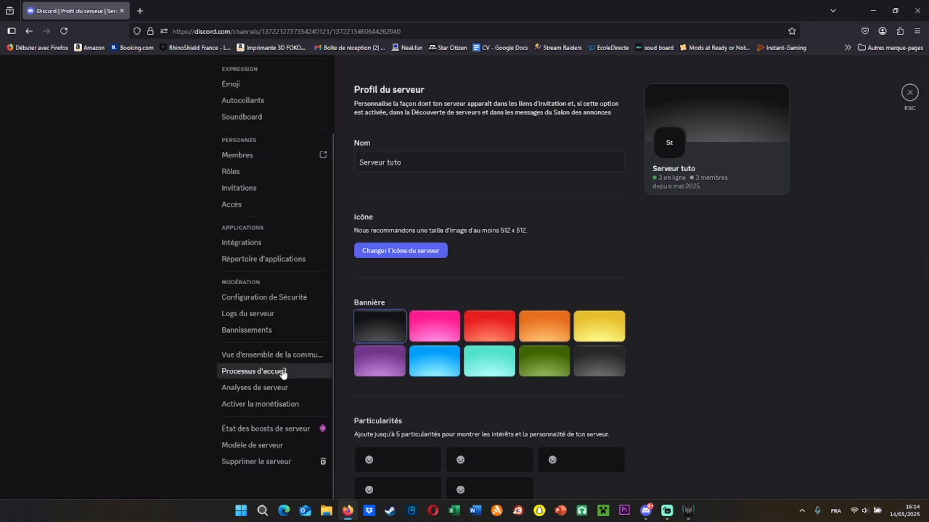
pyautogui.click(284, 372)
pyautogui.click(281, 356)
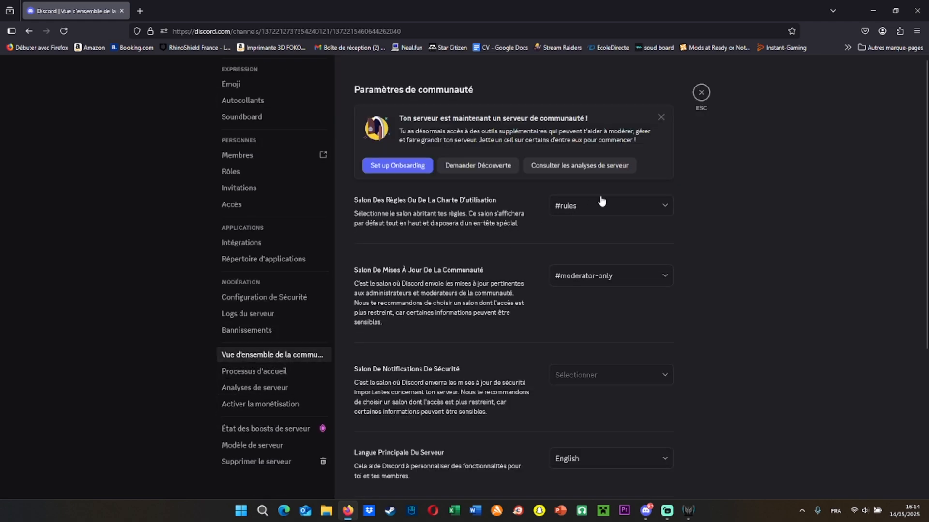
pyautogui.click(571, 376)
pyautogui.scroll(-2, 448, 414)
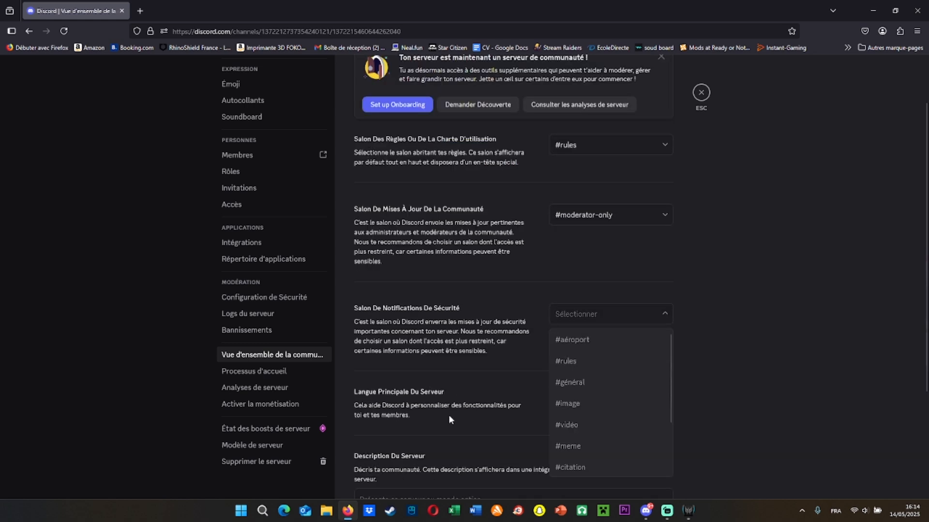
pyautogui.click(474, 387)
# Set the server's main language to Français and save the change.
pyautogui.click(617, 401)
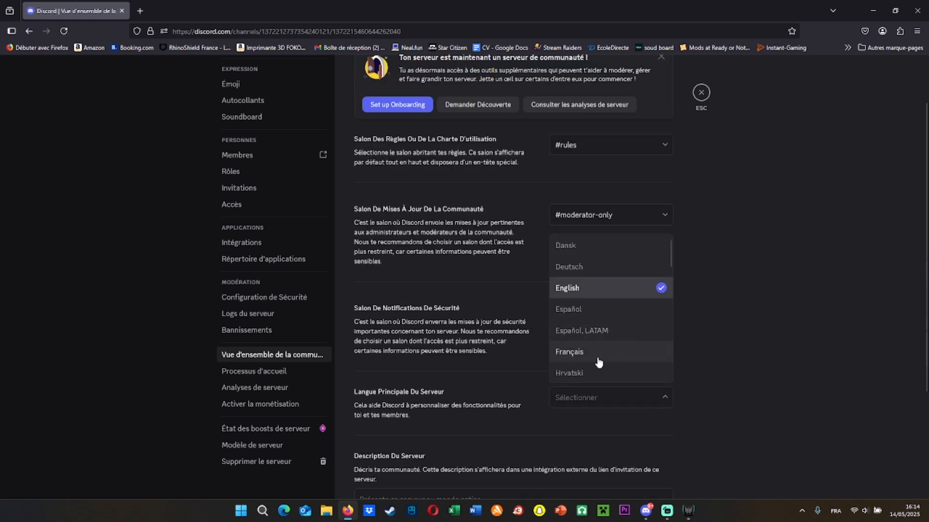
pyautogui.click(617, 356)
pyautogui.scroll(-2, 615, 364)
pyautogui.scroll(-2, 615, 369)
pyautogui.click(640, 478)
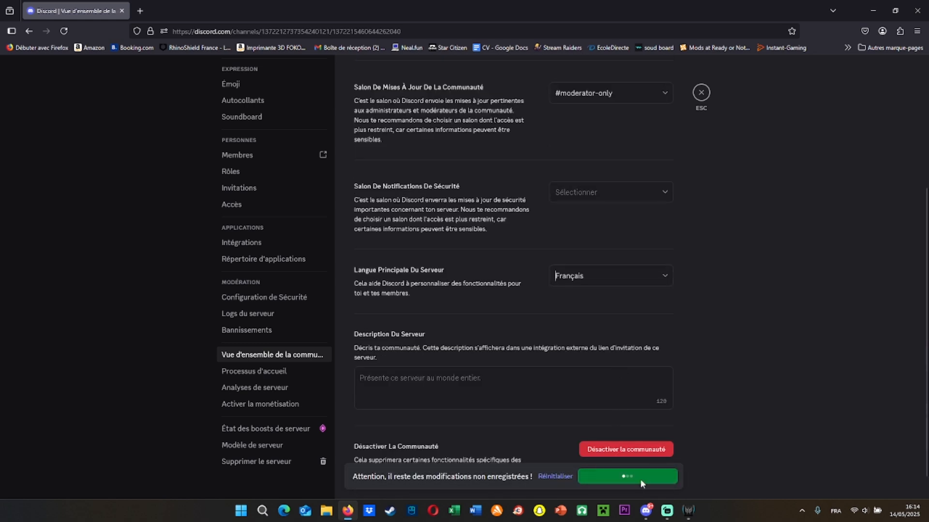
# Enter "Bonjour ceci est un serveur tuto." as the server description and save the change.
pyautogui.click(412, 390)
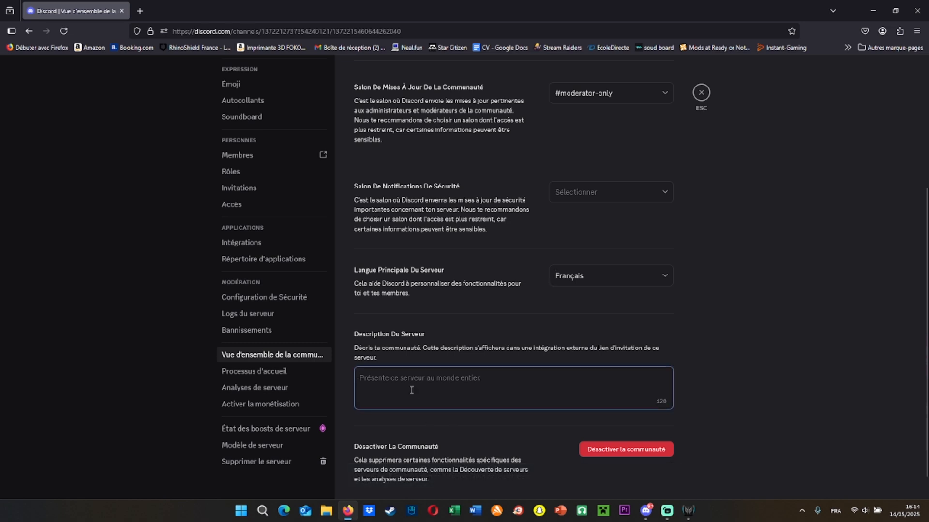
pyautogui.write('Bonj')
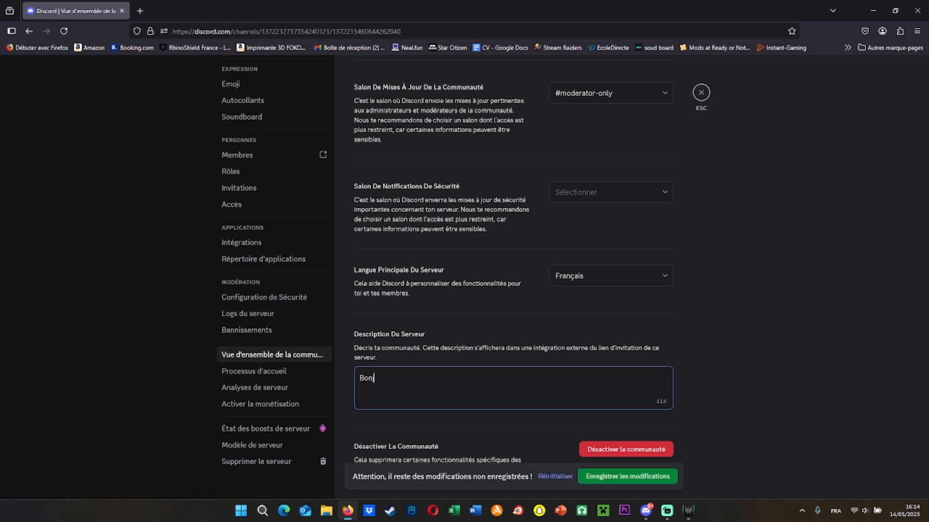
pyautogui.write('our ceci est un serveur tuto.')
pyautogui.click(627, 477)
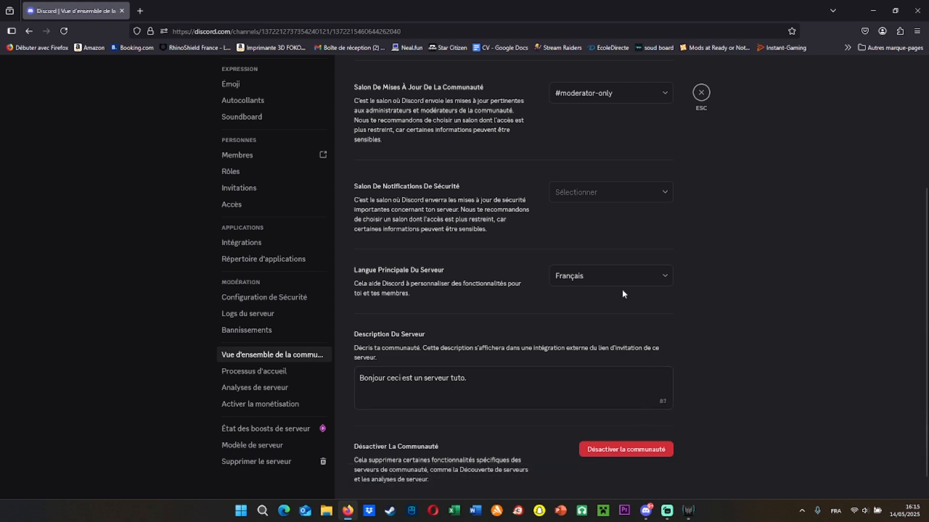
# Look through the Processus d'accueil, Analyses de serveur and Activer la monétisation settings, and leave the server settings.
pyautogui.scroll(-1, 621, 288)
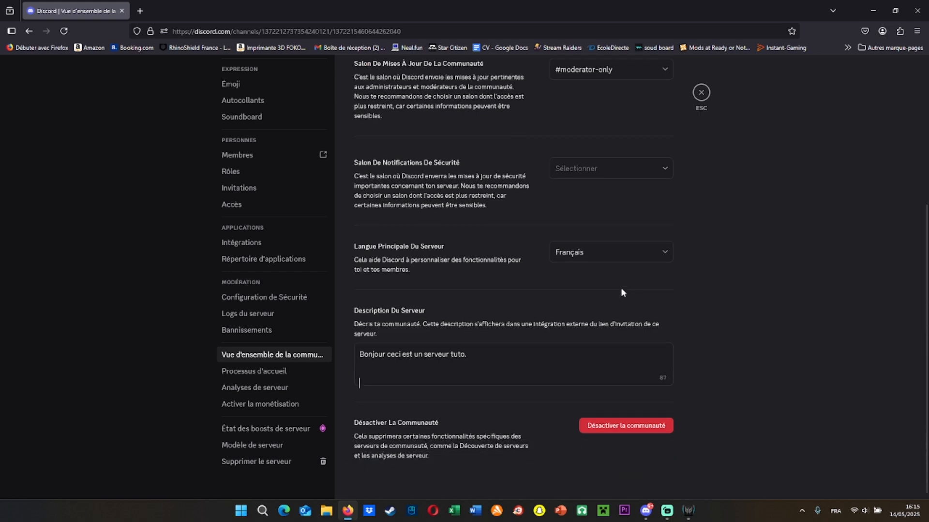
pyautogui.click(276, 372)
pyautogui.scroll(-10, 570, 272)
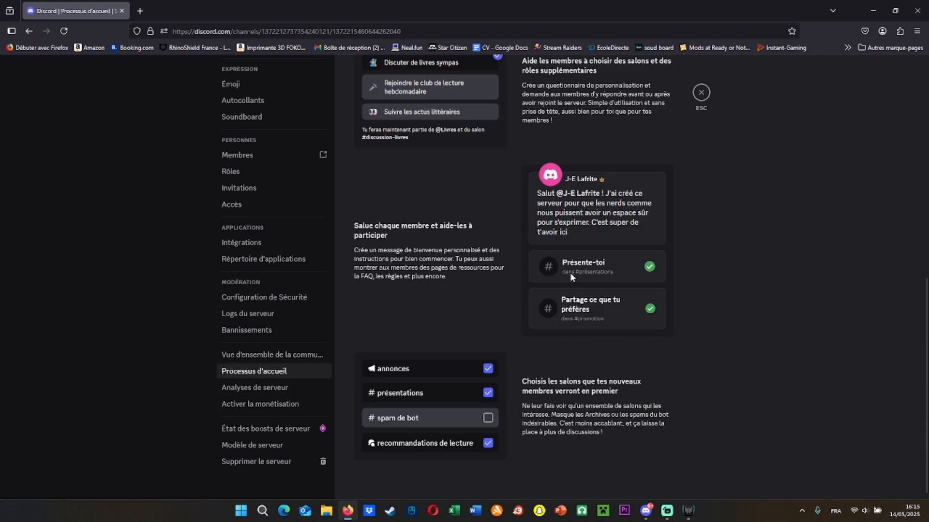
pyautogui.click(253, 387)
pyautogui.click(310, 404)
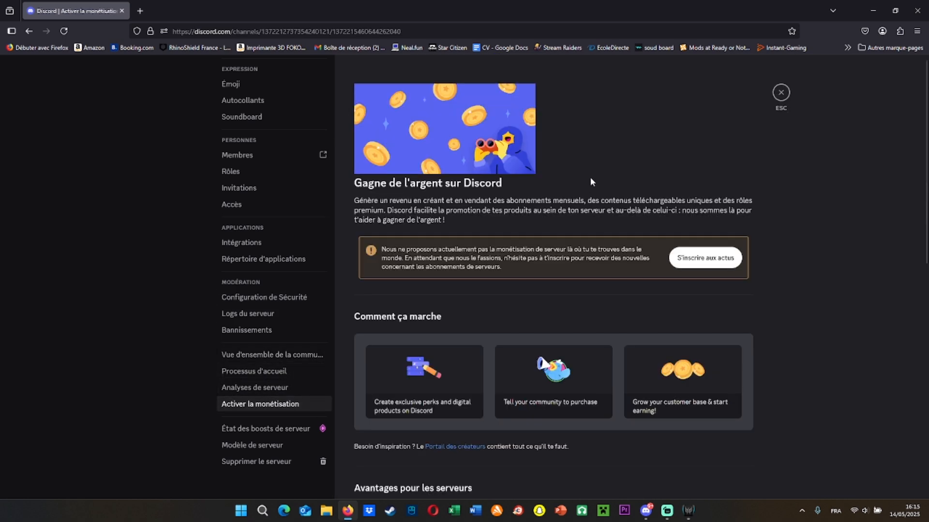
pyautogui.press('Escape')
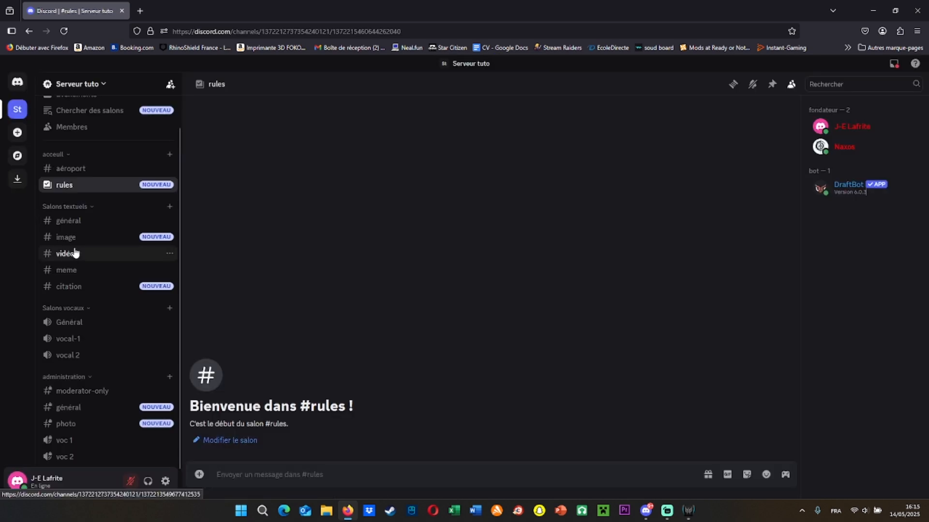